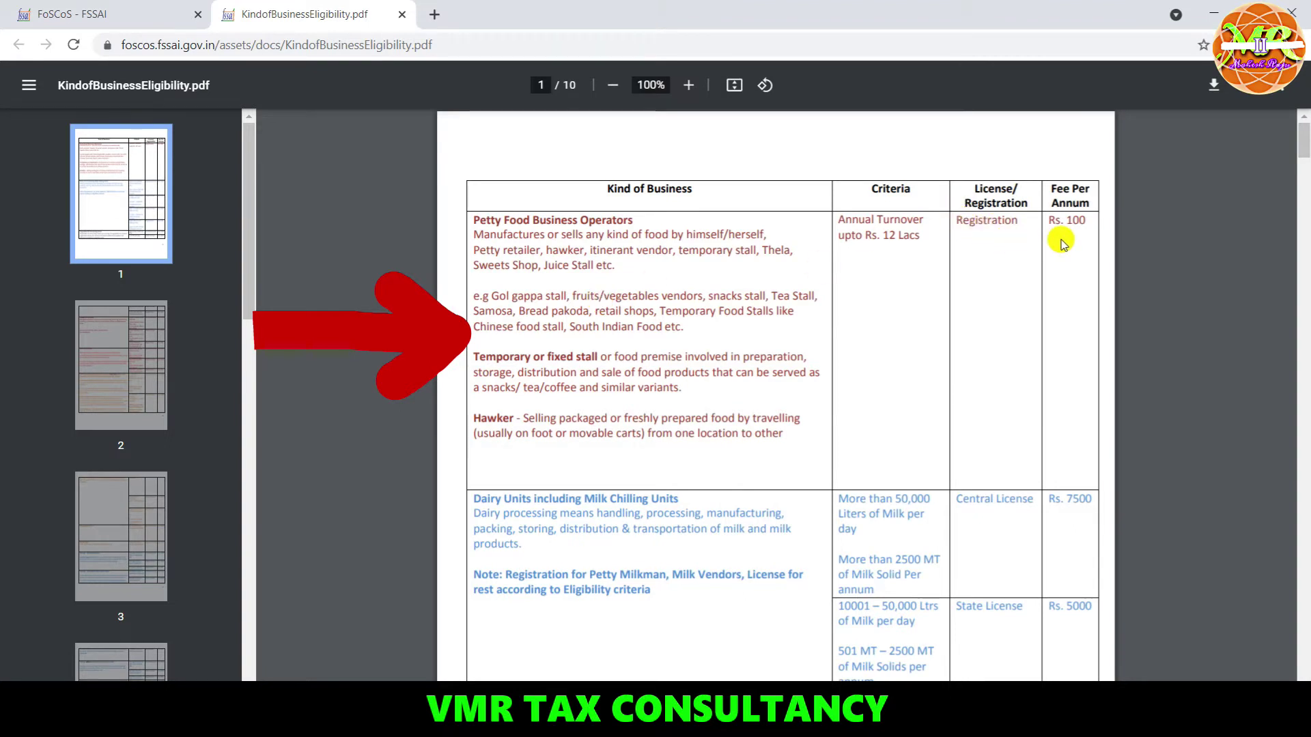
{"action": "scroll", "coordinate": [983, 546], "scroll_direction": "down", "scroll_amount": 3}
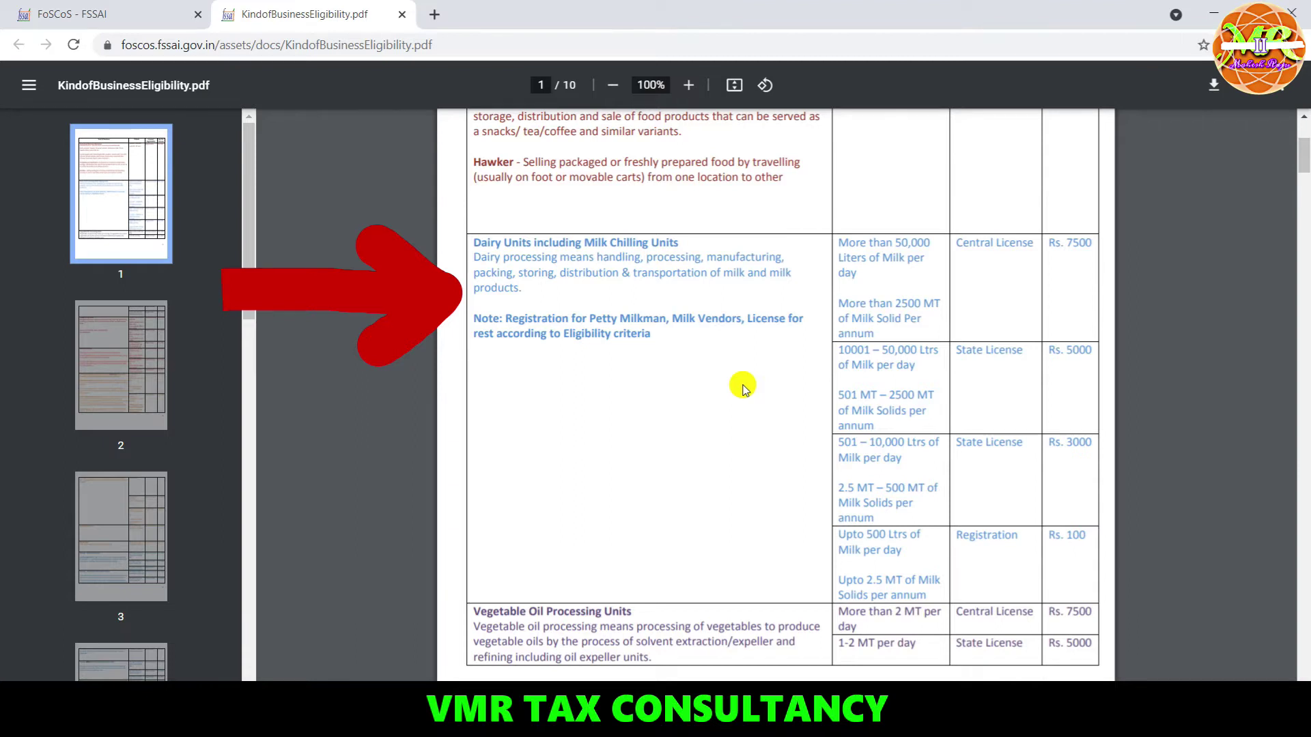
{"action": "scroll", "coordinate": [742, 386], "scroll_direction": "down", "scroll_amount": 4}
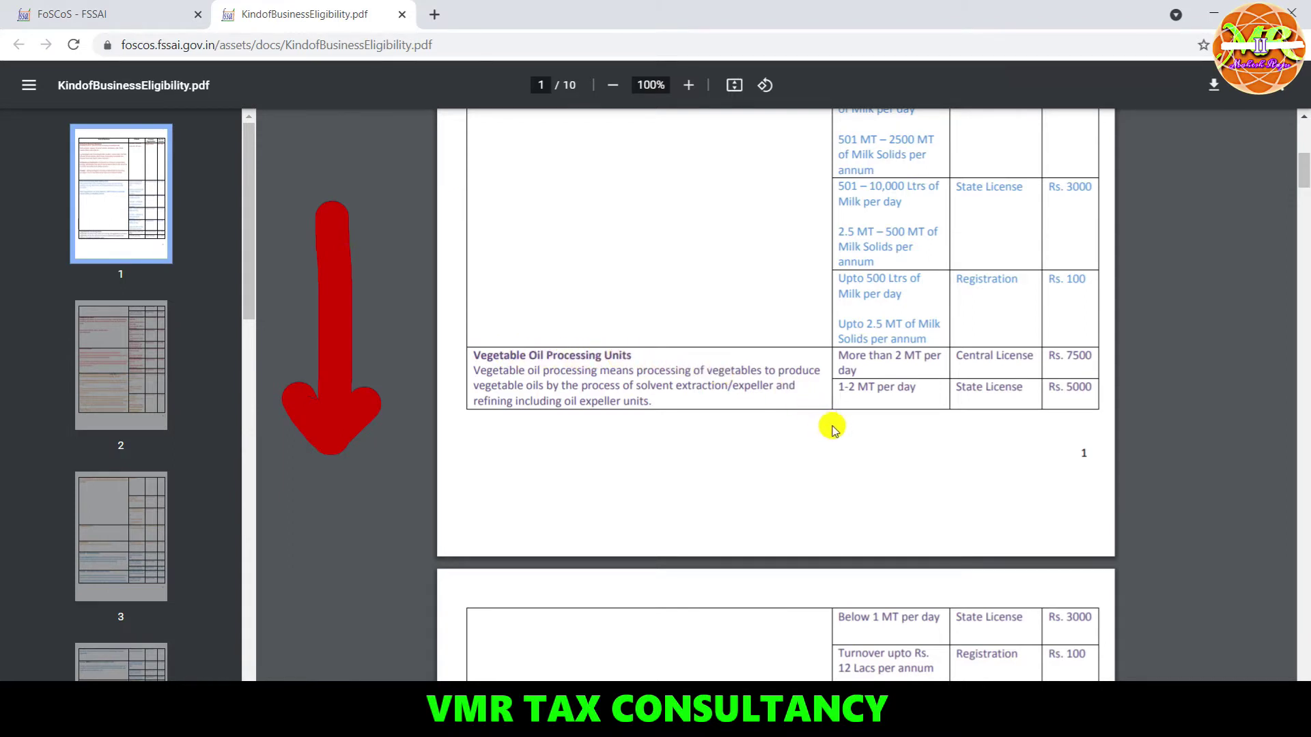
{"action": "scroll", "coordinate": [683, 420], "scroll_direction": "down", "scroll_amount": 5}
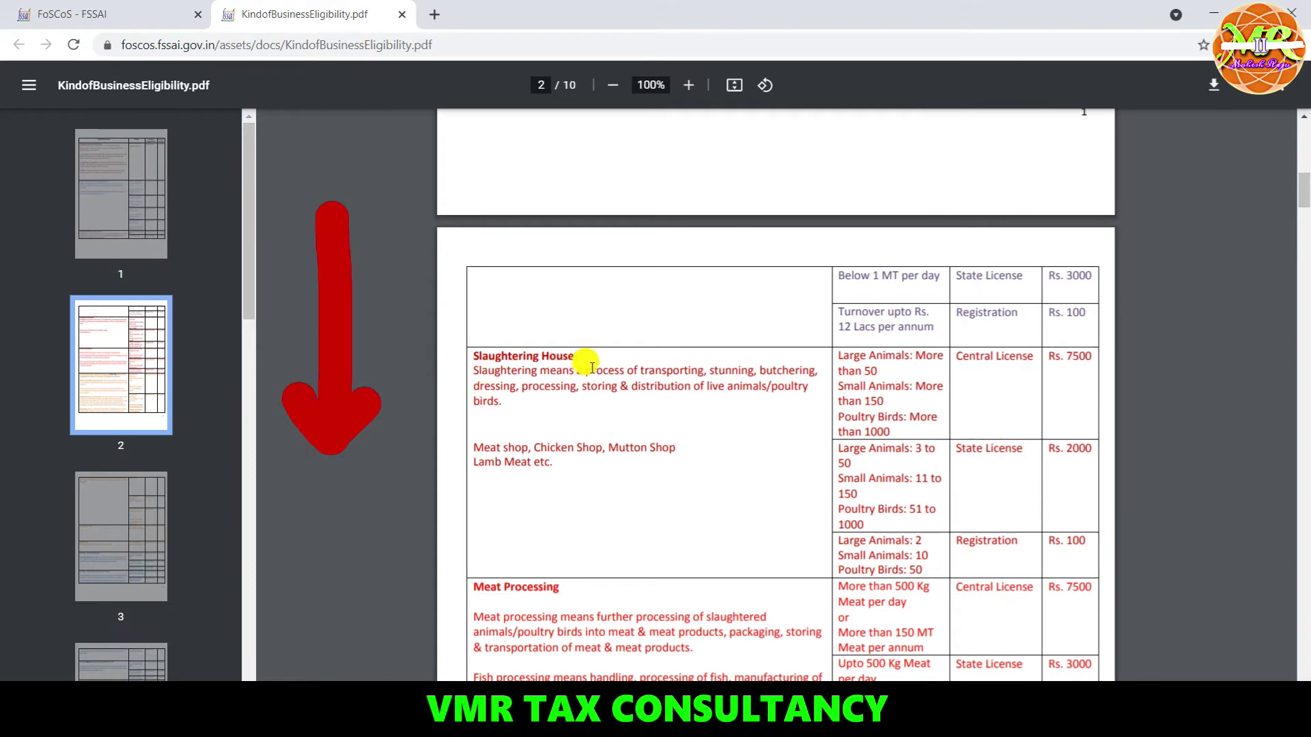
{"action": "scroll", "coordinate": [683, 365], "scroll_direction": "down", "scroll_amount": 3}
{"action": "scroll", "coordinate": [707, 368], "scroll_direction": "down", "scroll_amount": 5}
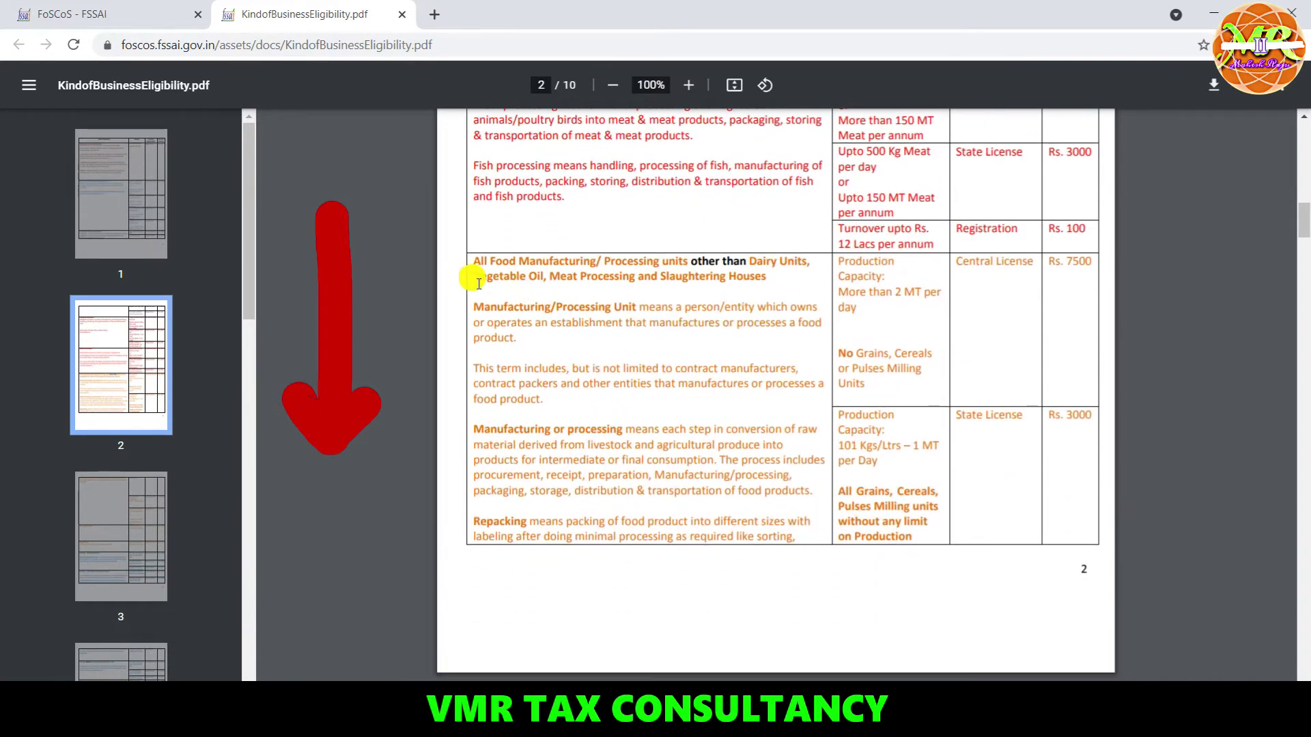
{"action": "scroll", "coordinate": [697, 276], "scroll_direction": "down", "scroll_amount": 13}
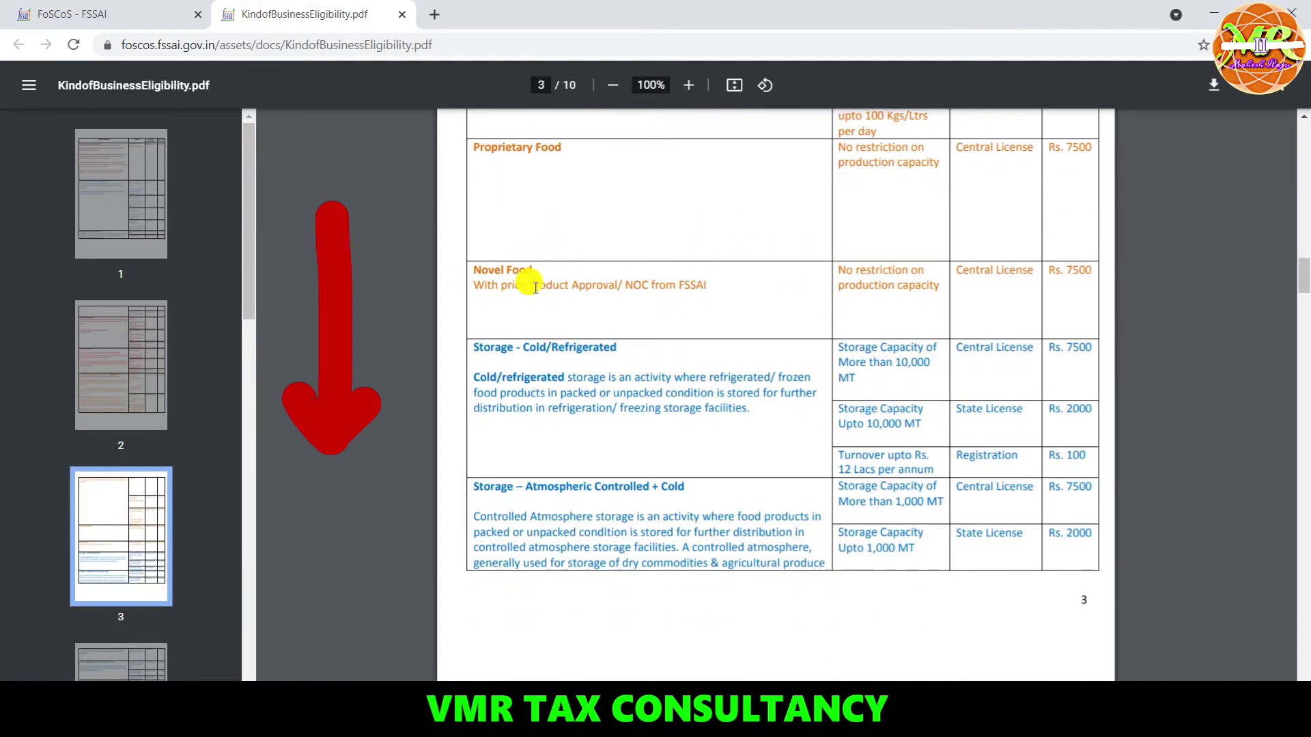
{"action": "scroll", "coordinate": [635, 335], "scroll_direction": "down", "scroll_amount": 1}
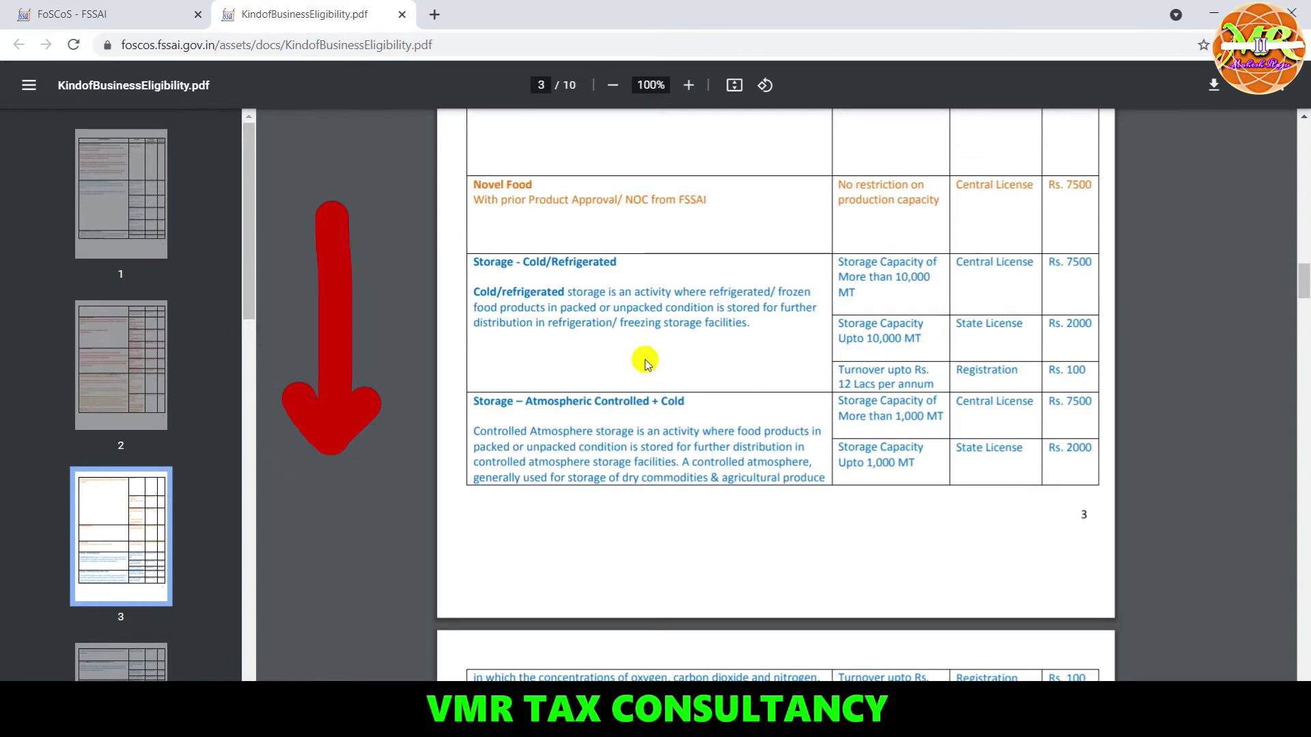
{"action": "scroll", "coordinate": [646, 362], "scroll_direction": "down", "scroll_amount": 5}
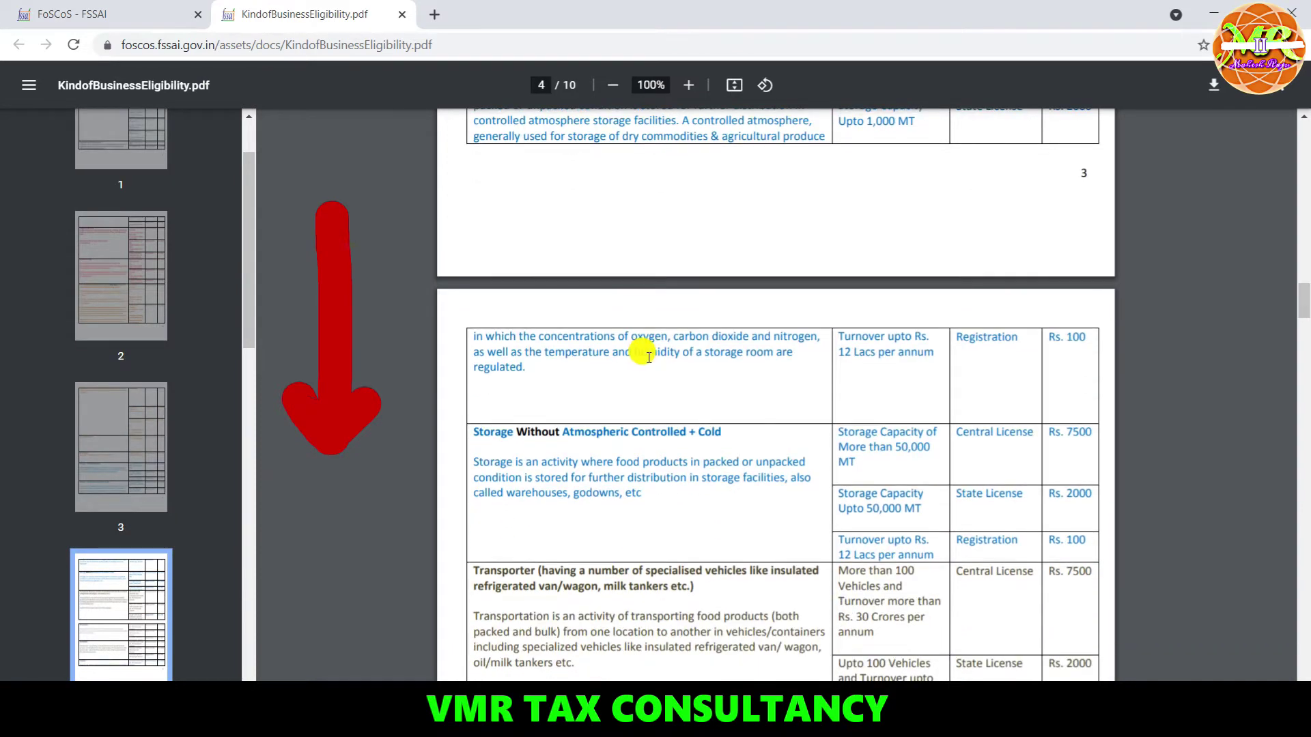
{"action": "scroll", "coordinate": [635, 344], "scroll_direction": "down", "scroll_amount": 7}
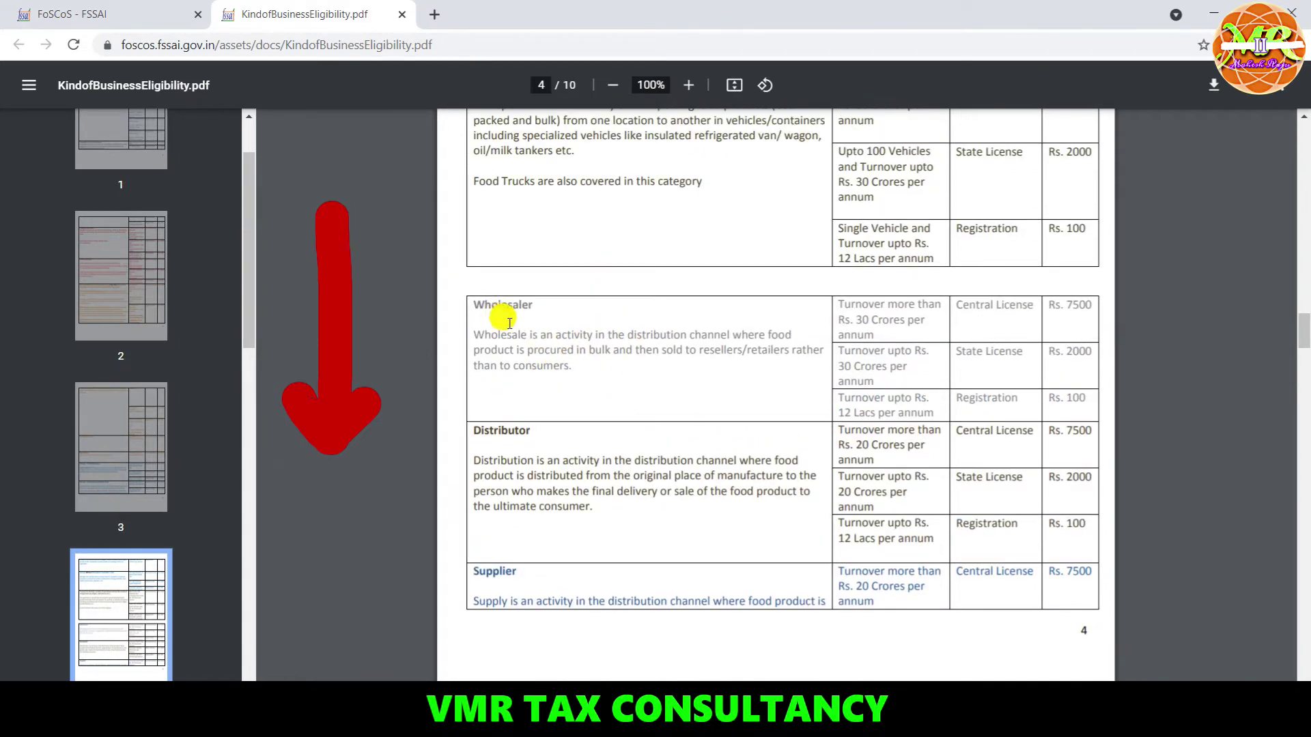
{"action": "scroll", "coordinate": [622, 423], "scroll_direction": "down", "scroll_amount": 7}
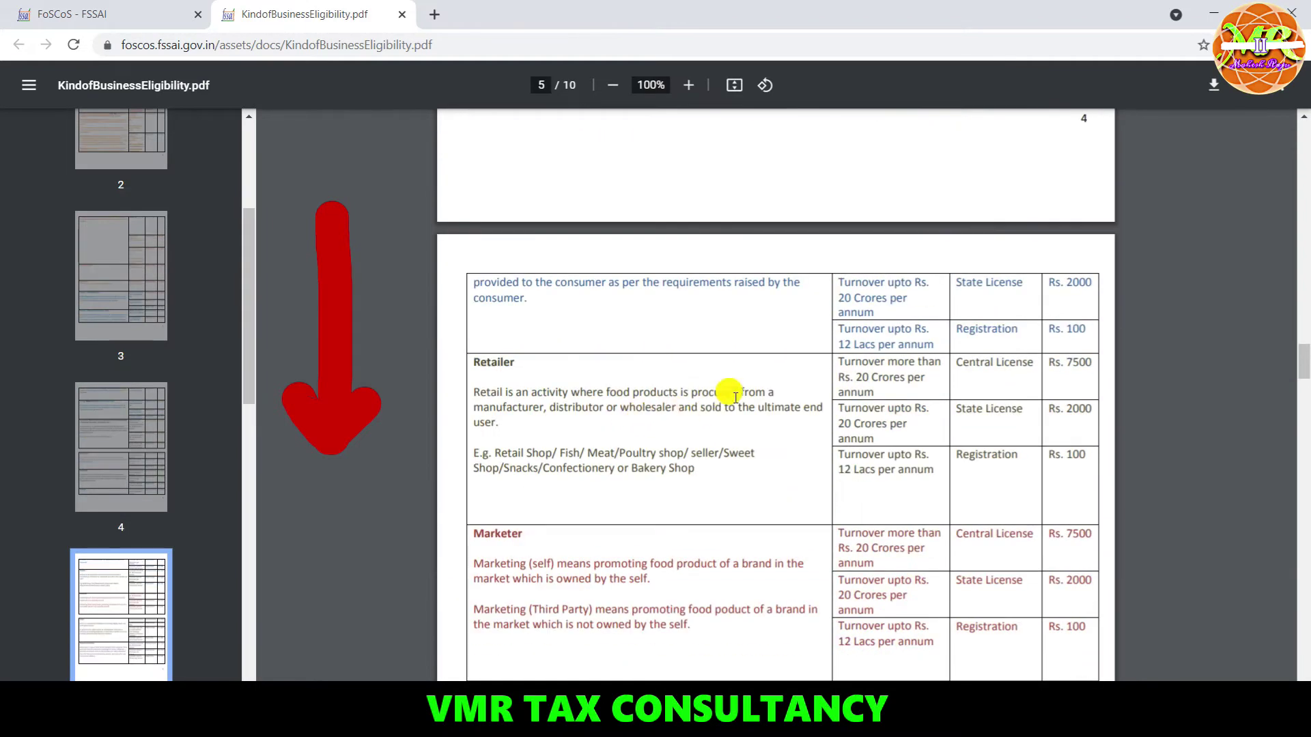
{"action": "scroll", "coordinate": [587, 492], "scroll_direction": "down", "scroll_amount": 12}
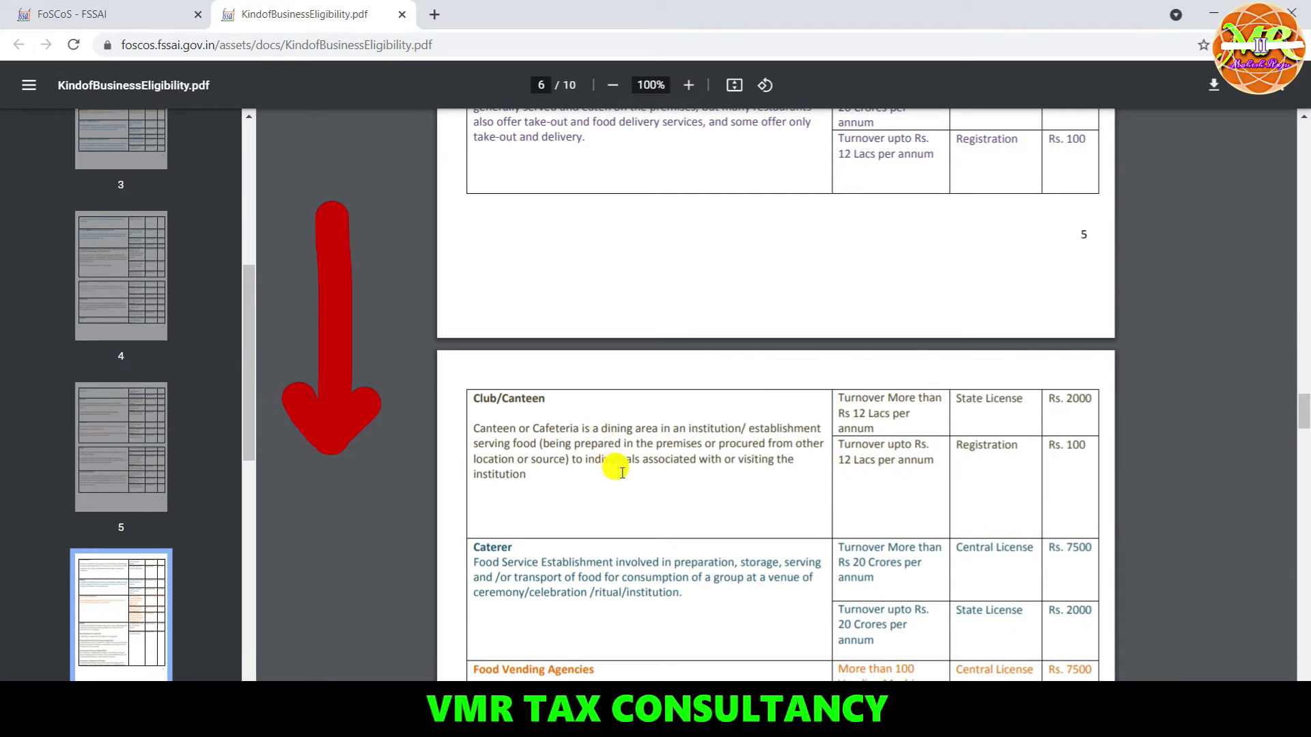
{"action": "scroll", "coordinate": [619, 471], "scroll_direction": "down", "scroll_amount": 6}
{"action": "scroll", "coordinate": [601, 506], "scroll_direction": "down", "scroll_amount": 8}
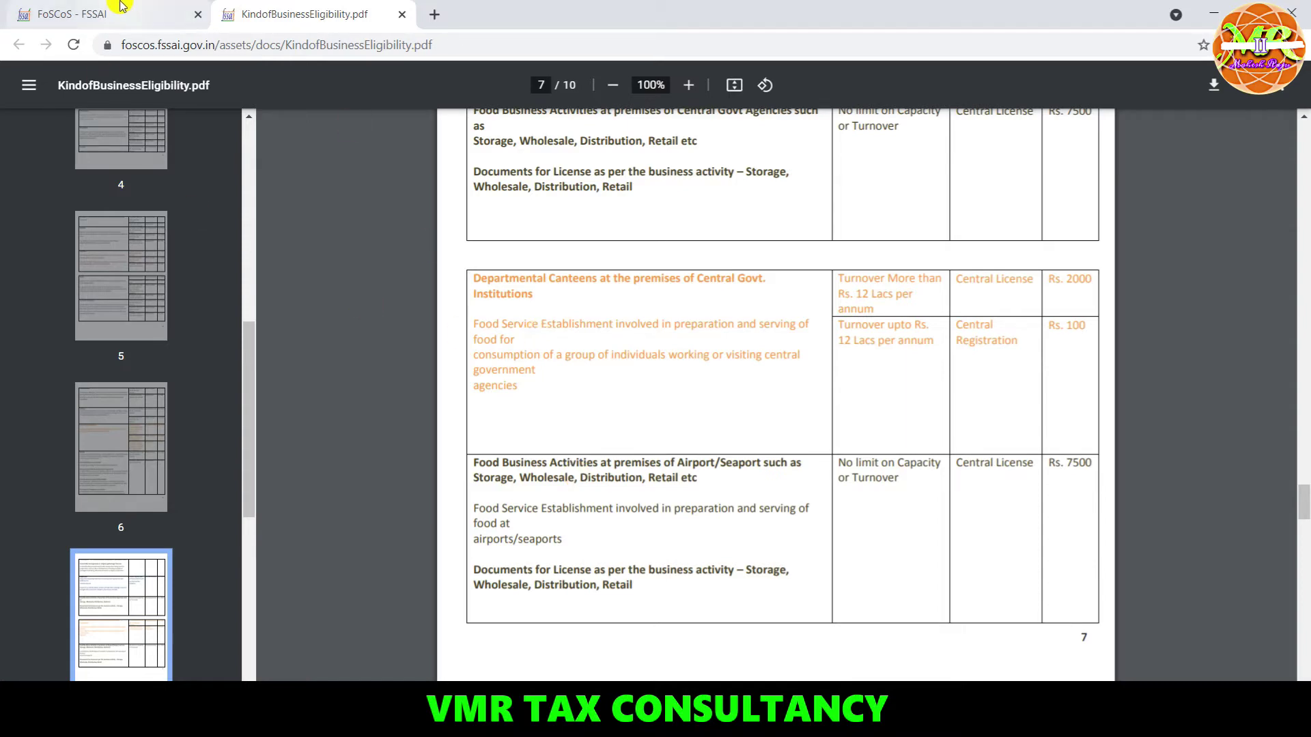
- Close the eligibility PDF and bring up the FoSCoS new-user Sign Up form
{"action": "key", "text": "ctrl+w"}
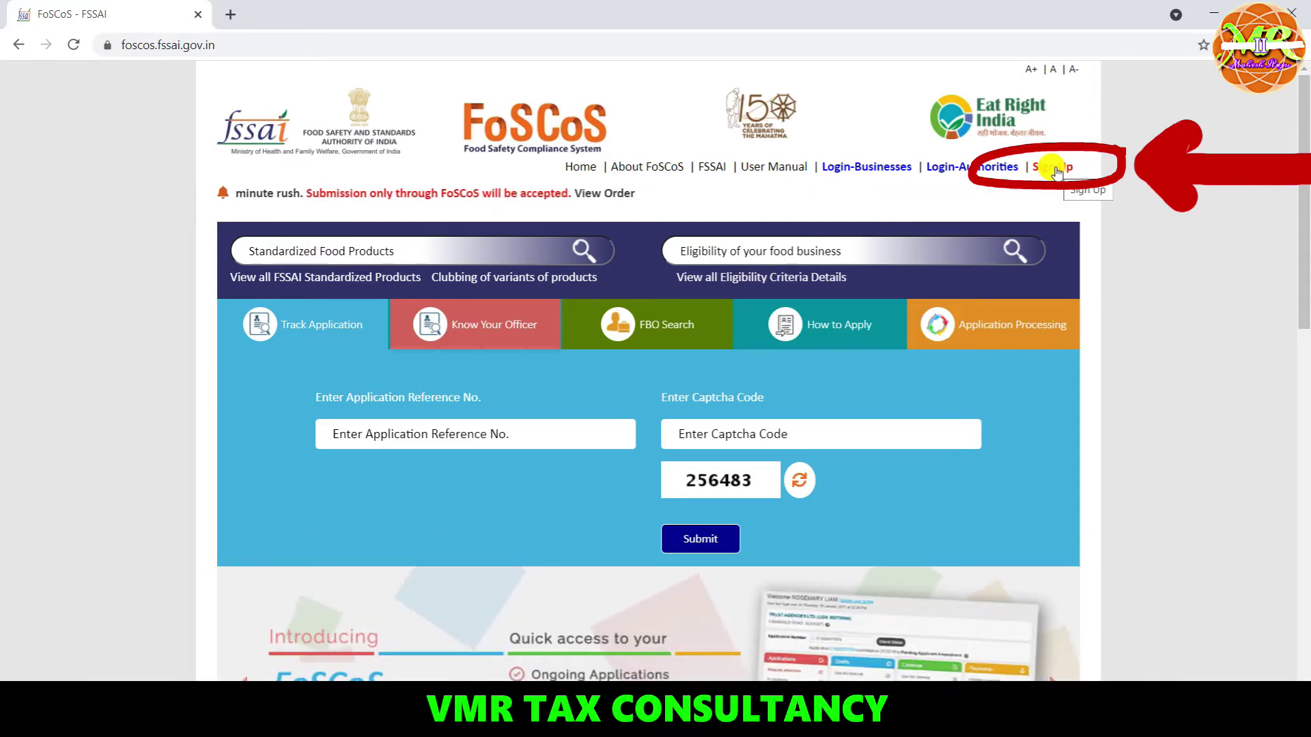
{"action": "left_click", "coordinate": [1055, 168]}
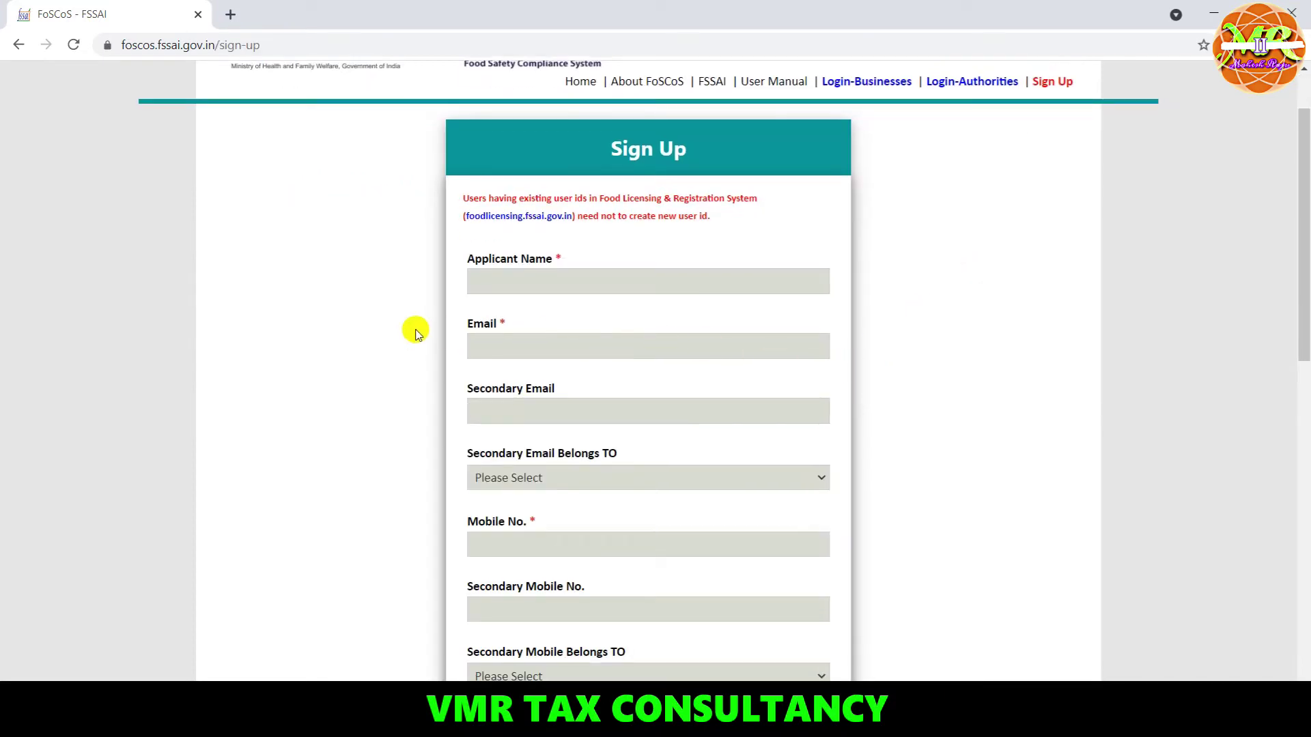
{"action": "scroll", "coordinate": [679, 283], "scroll_direction": "down", "scroll_amount": 1}
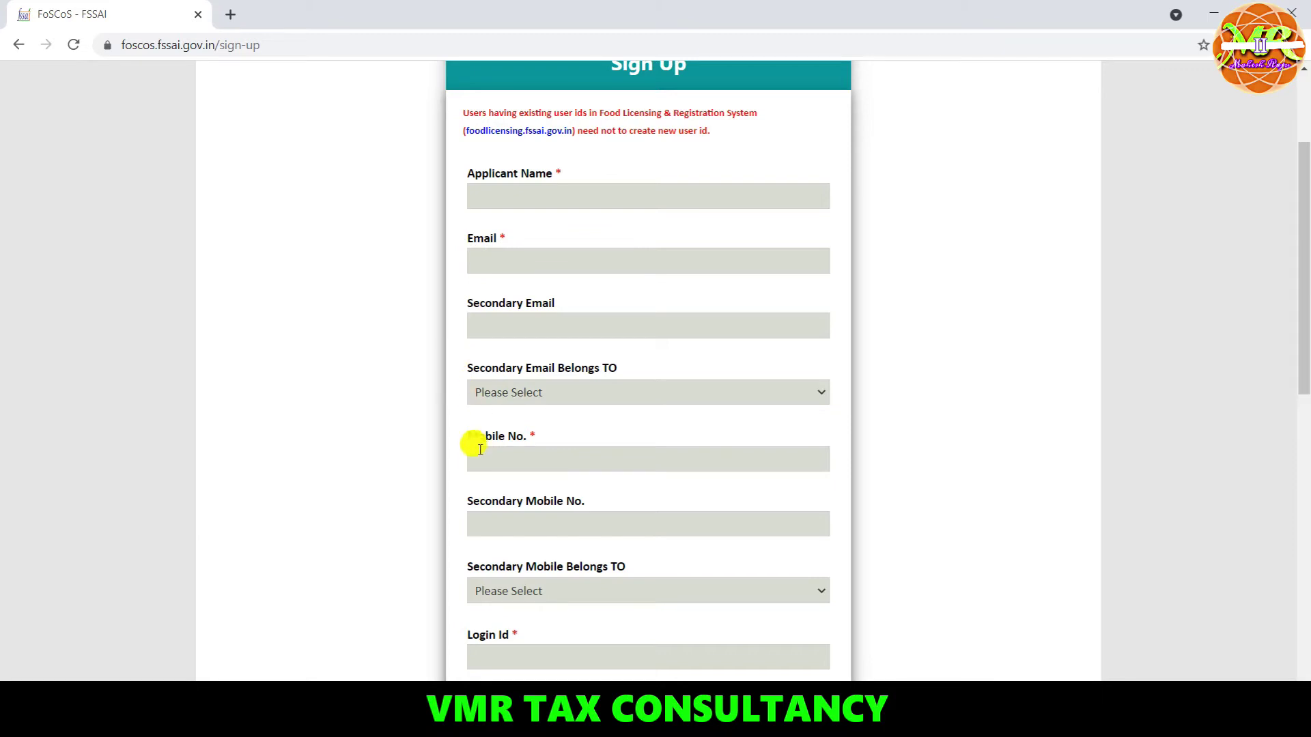
{"action": "scroll", "coordinate": [468, 448], "scroll_direction": "down", "scroll_amount": 5}
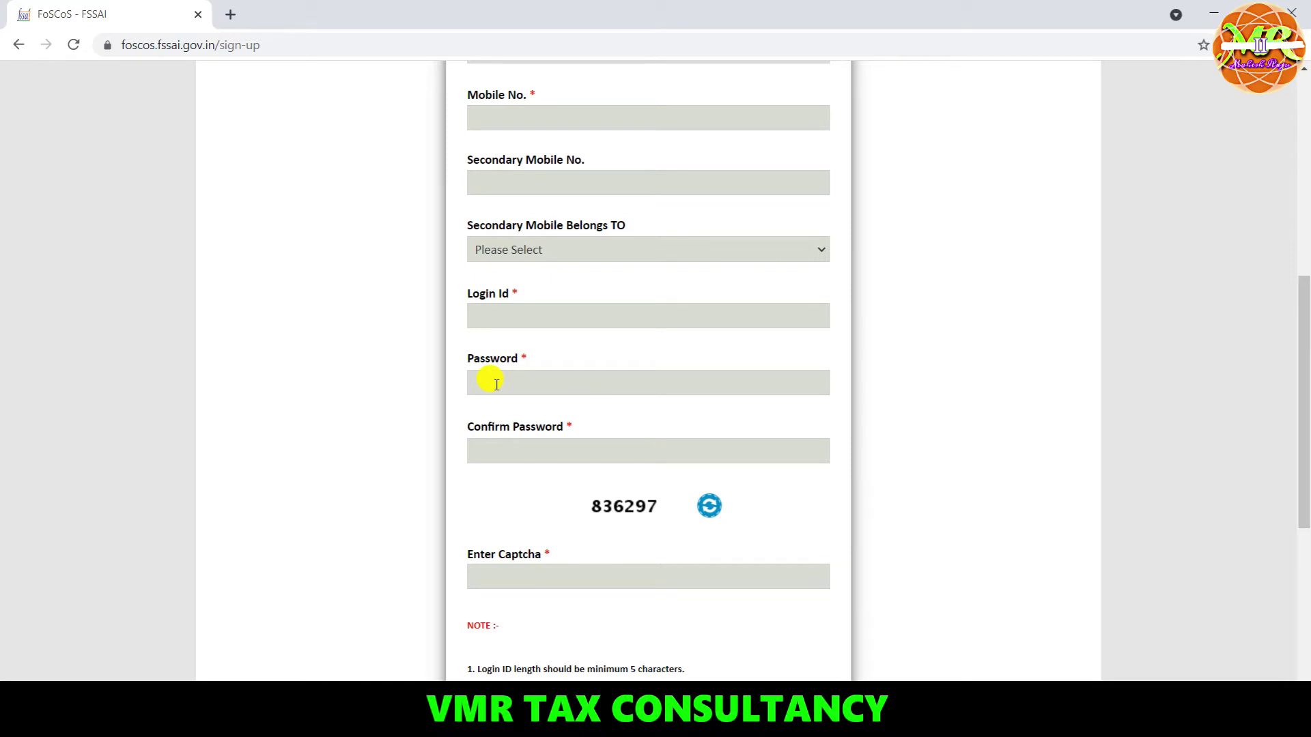
{"action": "scroll", "coordinate": [495, 381], "scroll_direction": "down", "scroll_amount": 3}
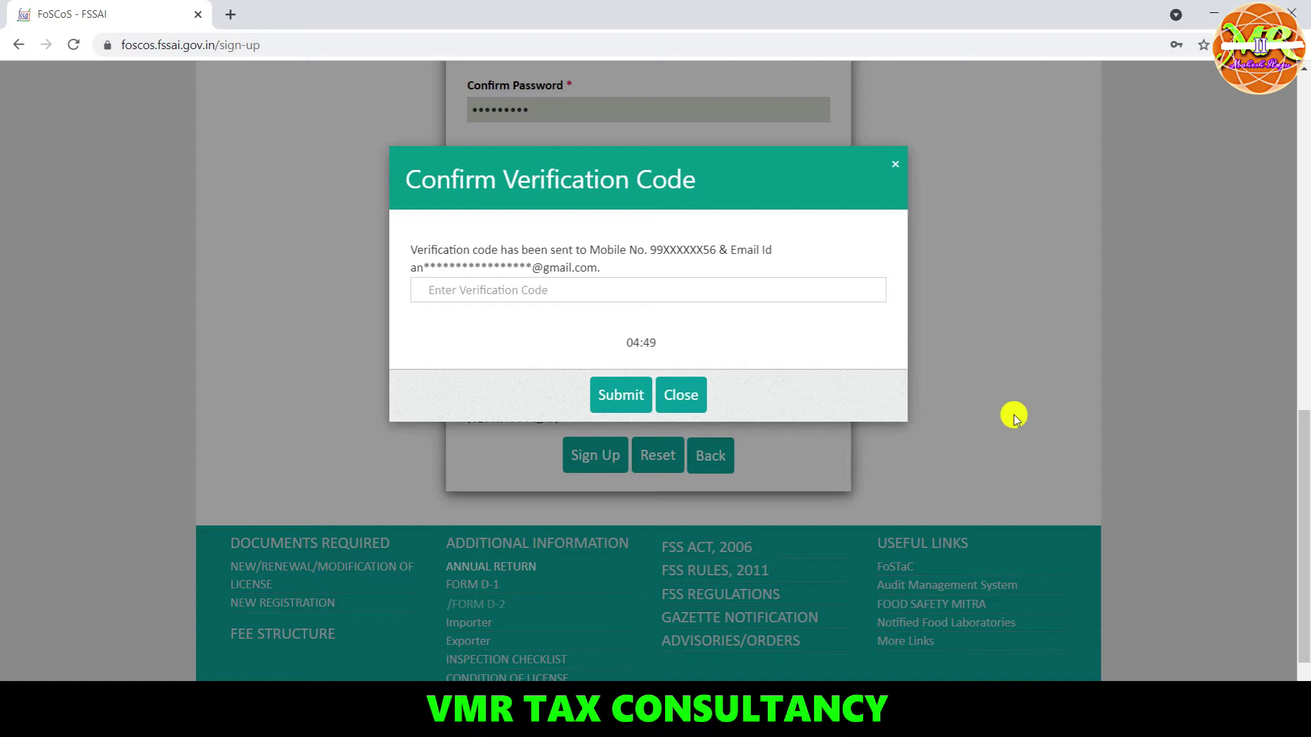
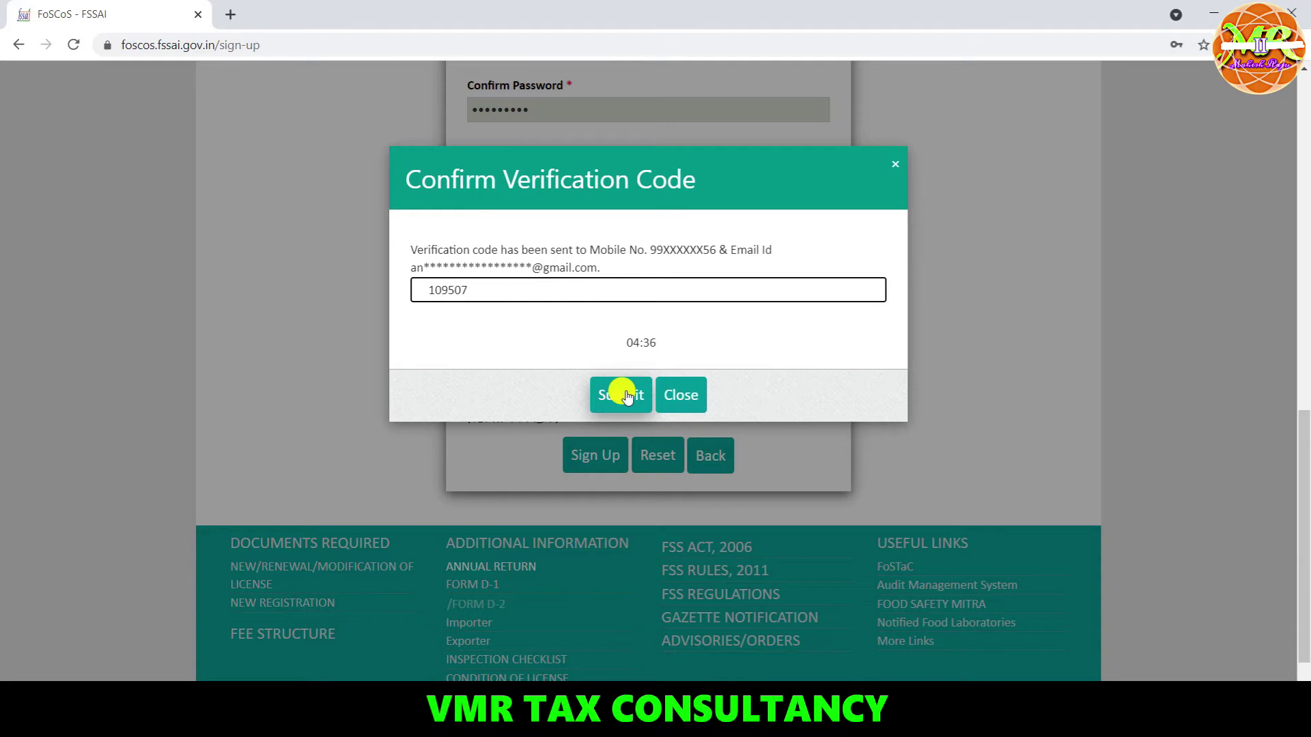
- Enter the received verification code and submit it
{"action": "left_click", "coordinate": [627, 397]}
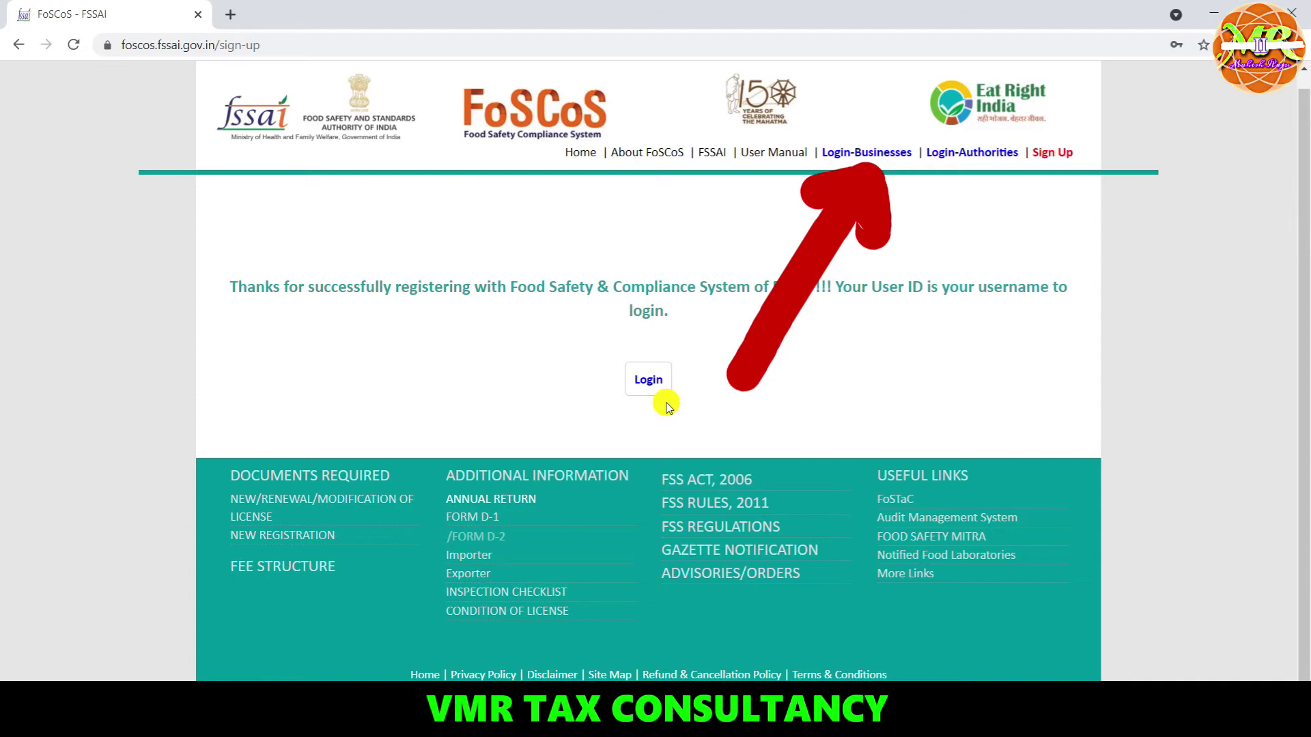
- Go from the registration success message to the FoSCoS Login page
{"action": "left_click", "coordinate": [662, 392]}
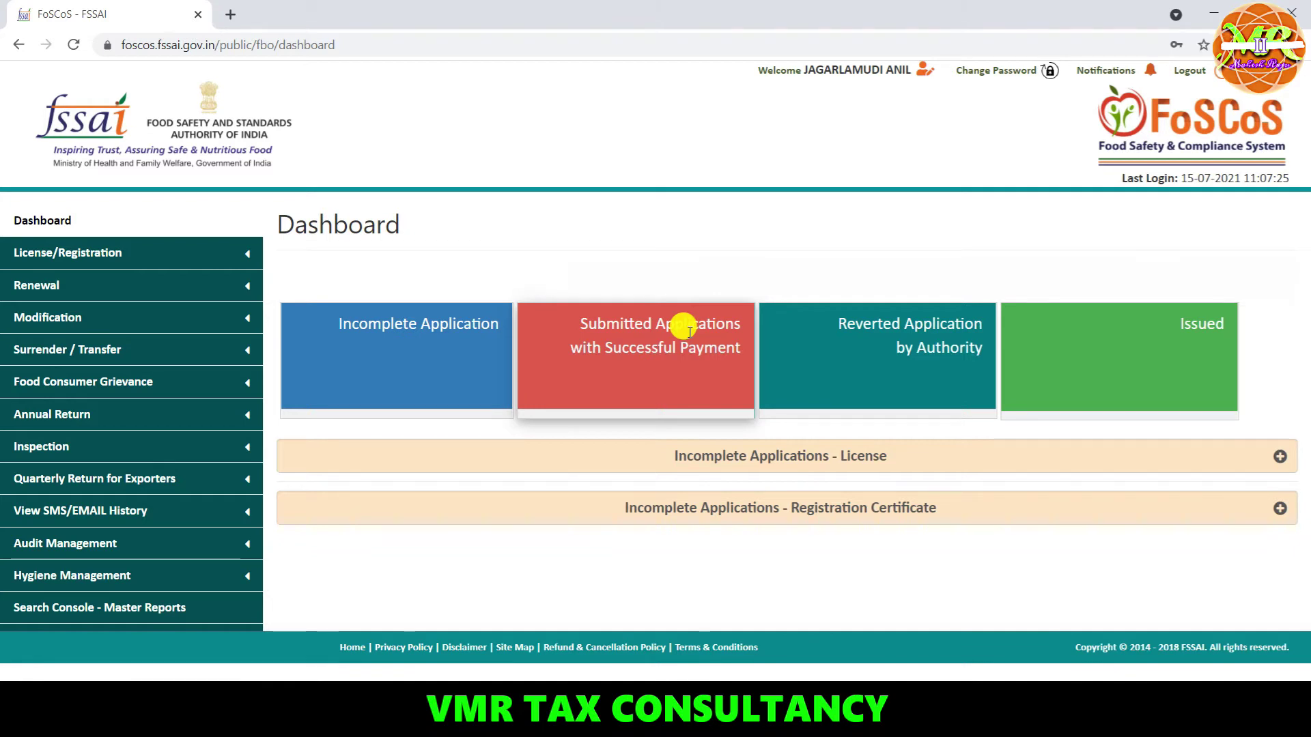
- Start Apply for New License/Registration and choose Telangana as the premises state
{"action": "left_click", "coordinate": [51, 254]}
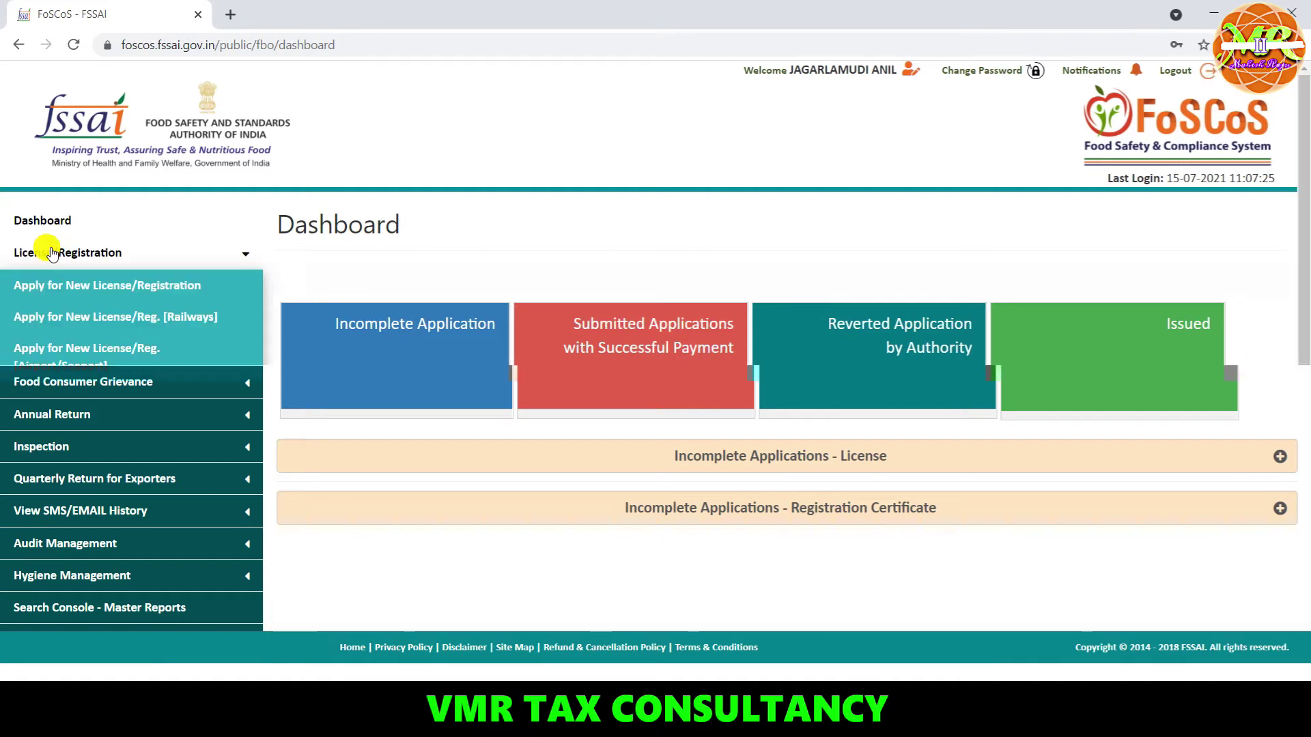
{"action": "left_click", "coordinate": [58, 290]}
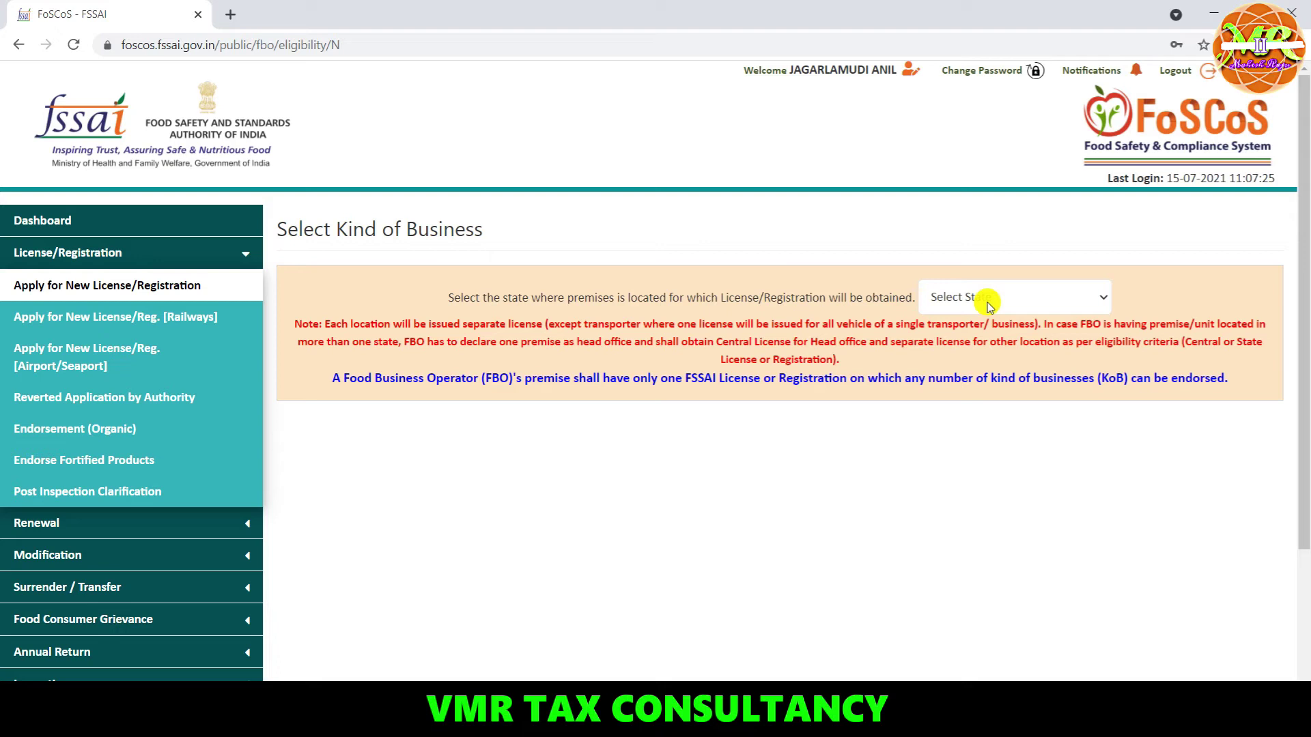
{"action": "left_click", "coordinate": [989, 304]}
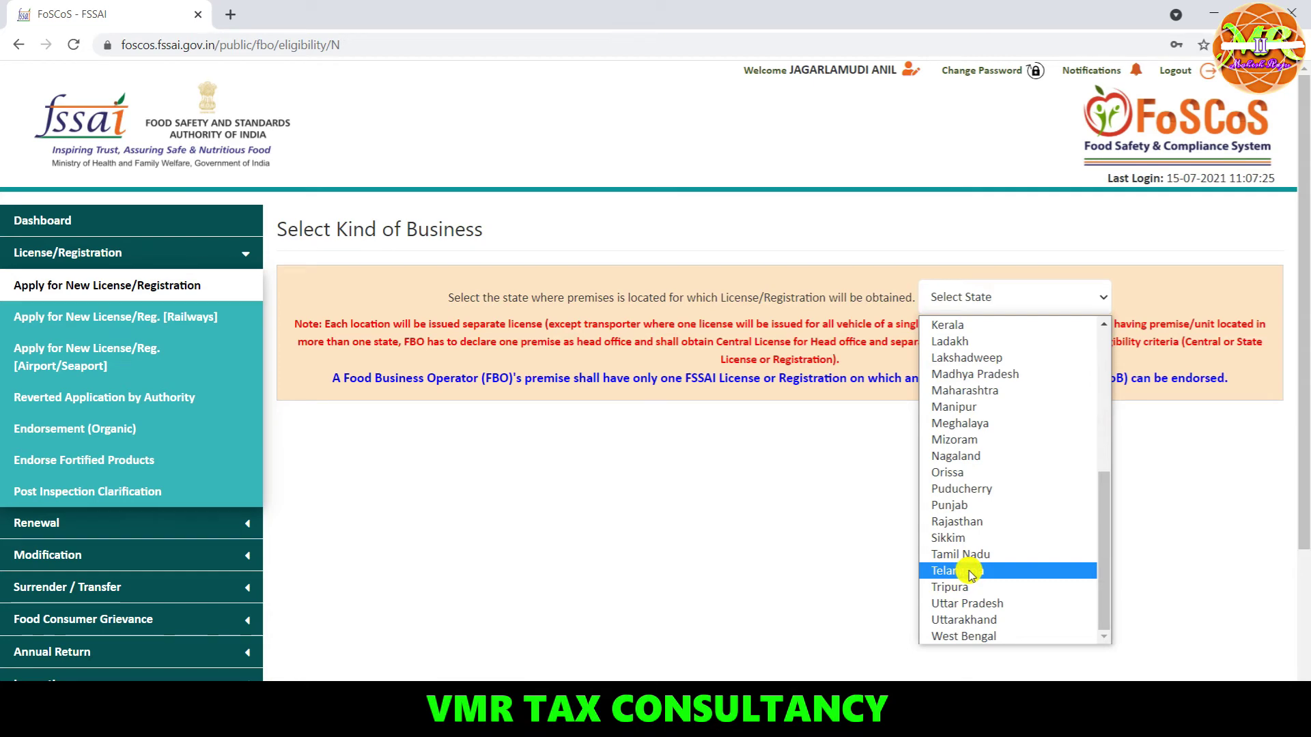
{"action": "left_click", "coordinate": [971, 573]}
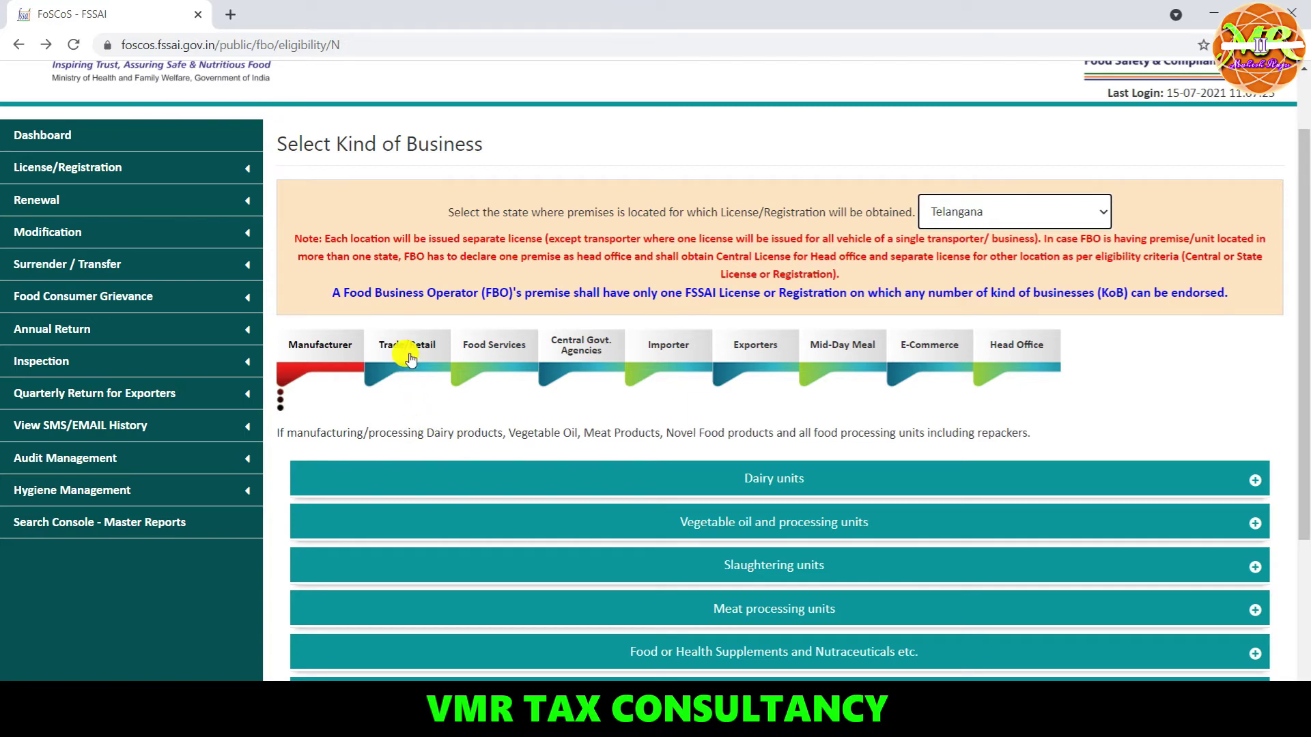
- Choose Trade/Retail – Retailer with turnover up to 12 lakhs/annum and check its eligibility
{"action": "left_click", "coordinate": [410, 359]}
{"action": "scroll", "coordinate": [468, 258], "scroll_direction": "down", "scroll_amount": 1}
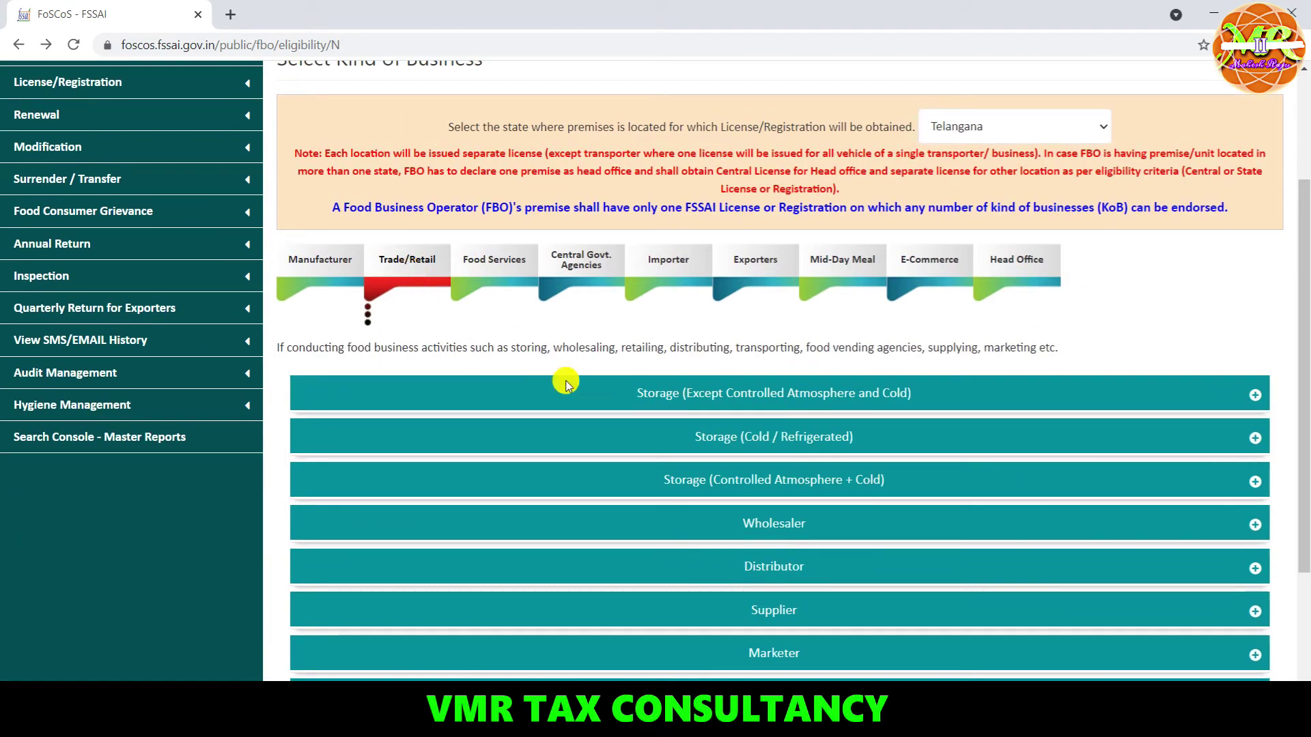
{"action": "scroll", "coordinate": [859, 410], "scroll_direction": "down", "scroll_amount": 1}
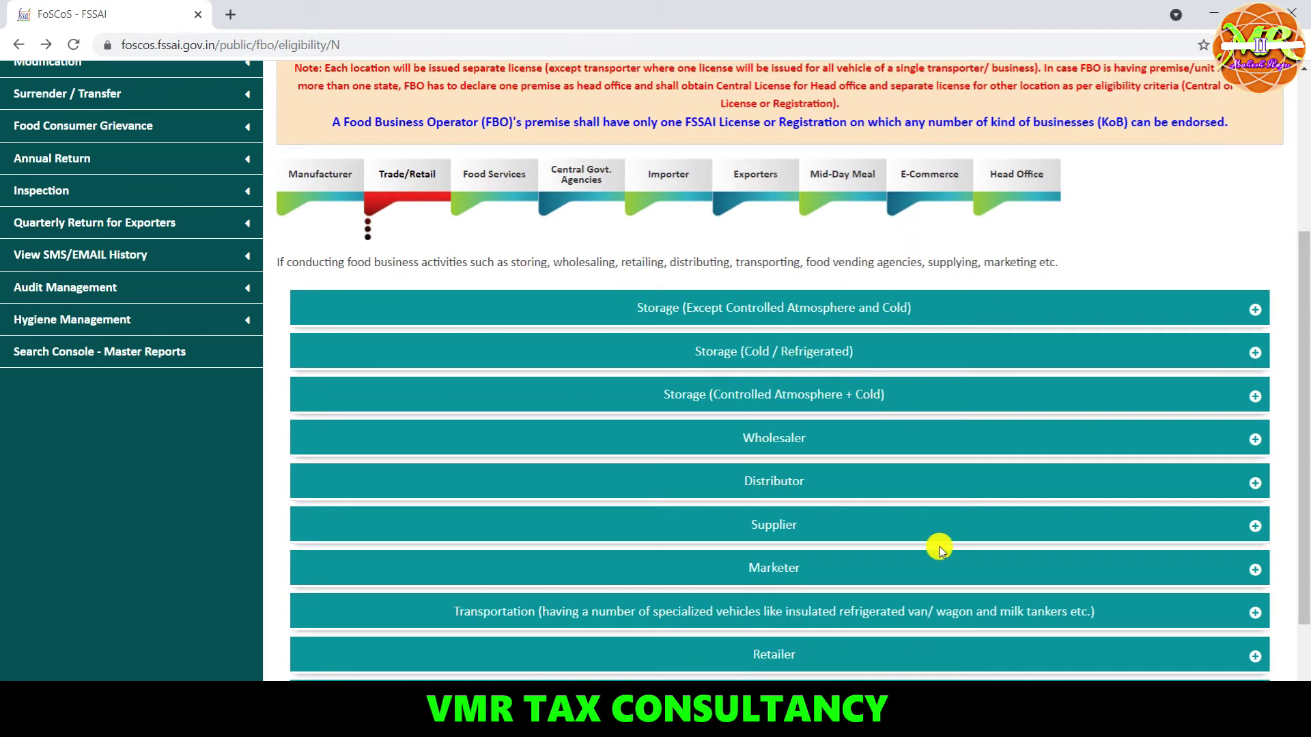
{"action": "scroll", "coordinate": [956, 552], "scroll_direction": "down", "scroll_amount": 1}
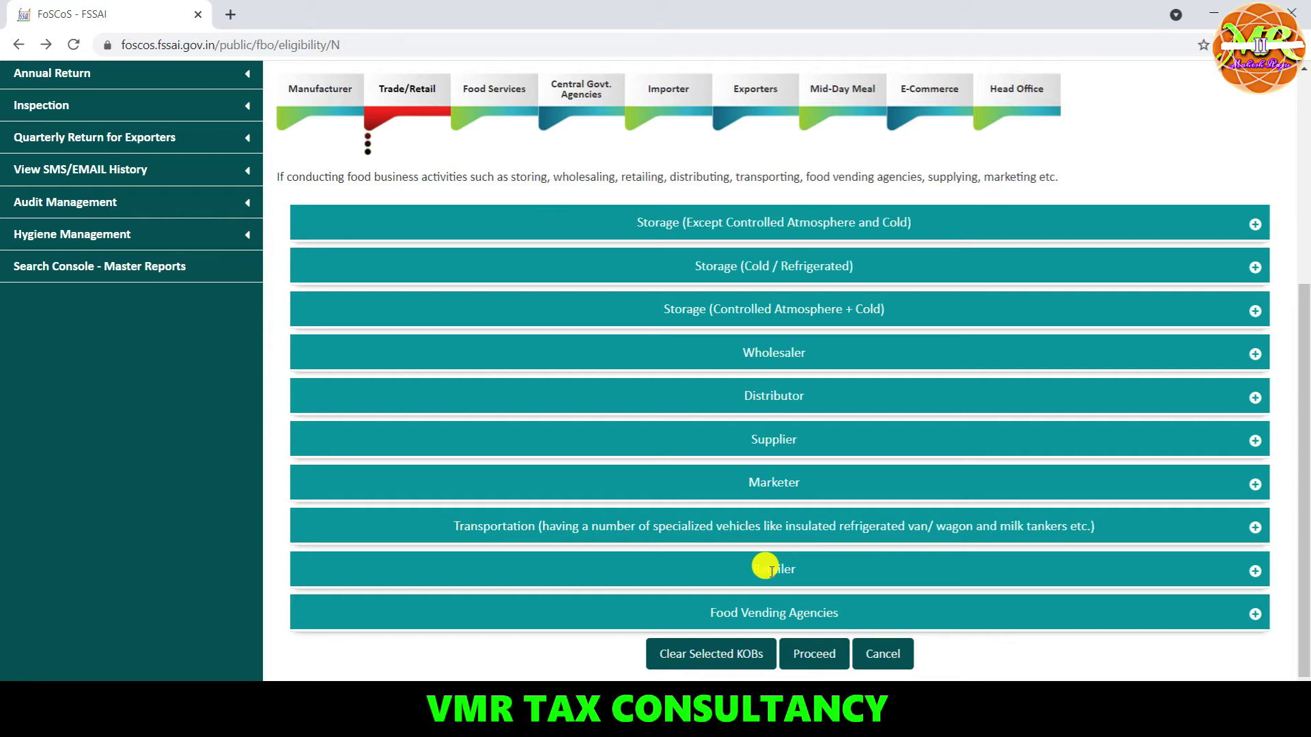
{"action": "left_click", "coordinate": [770, 569]}
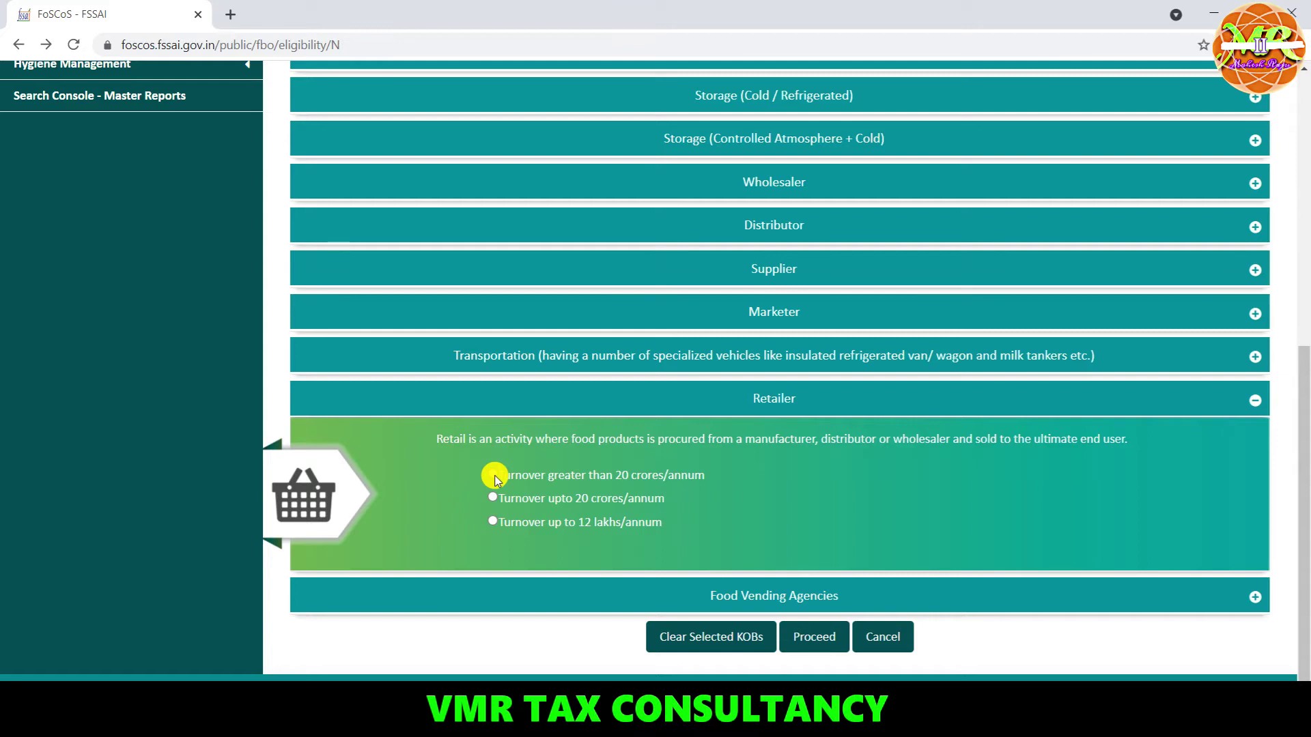
{"action": "left_click", "coordinate": [492, 523]}
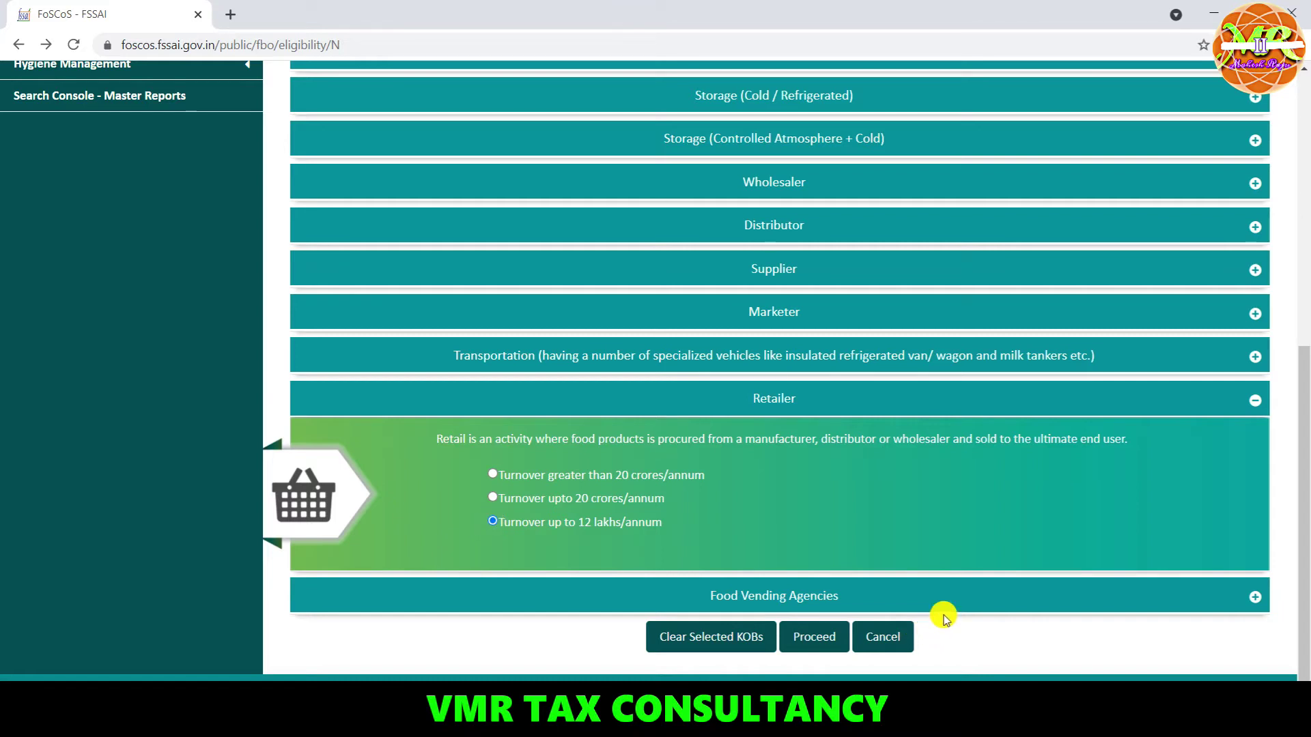
{"action": "left_click", "coordinate": [808, 642]}
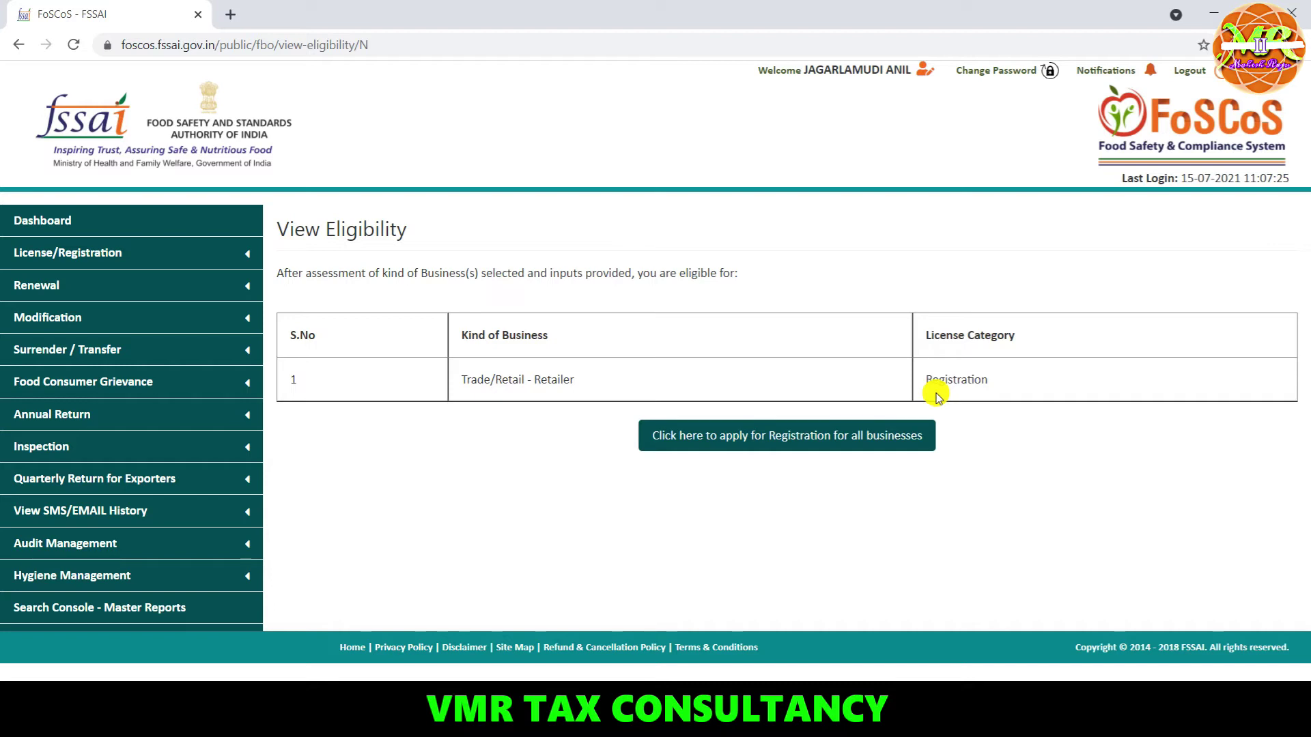
- Start the Registration application from the View Eligibility page
{"action": "left_click_drag", "start_coordinate": [915, 376], "coordinate": [1071, 400]}
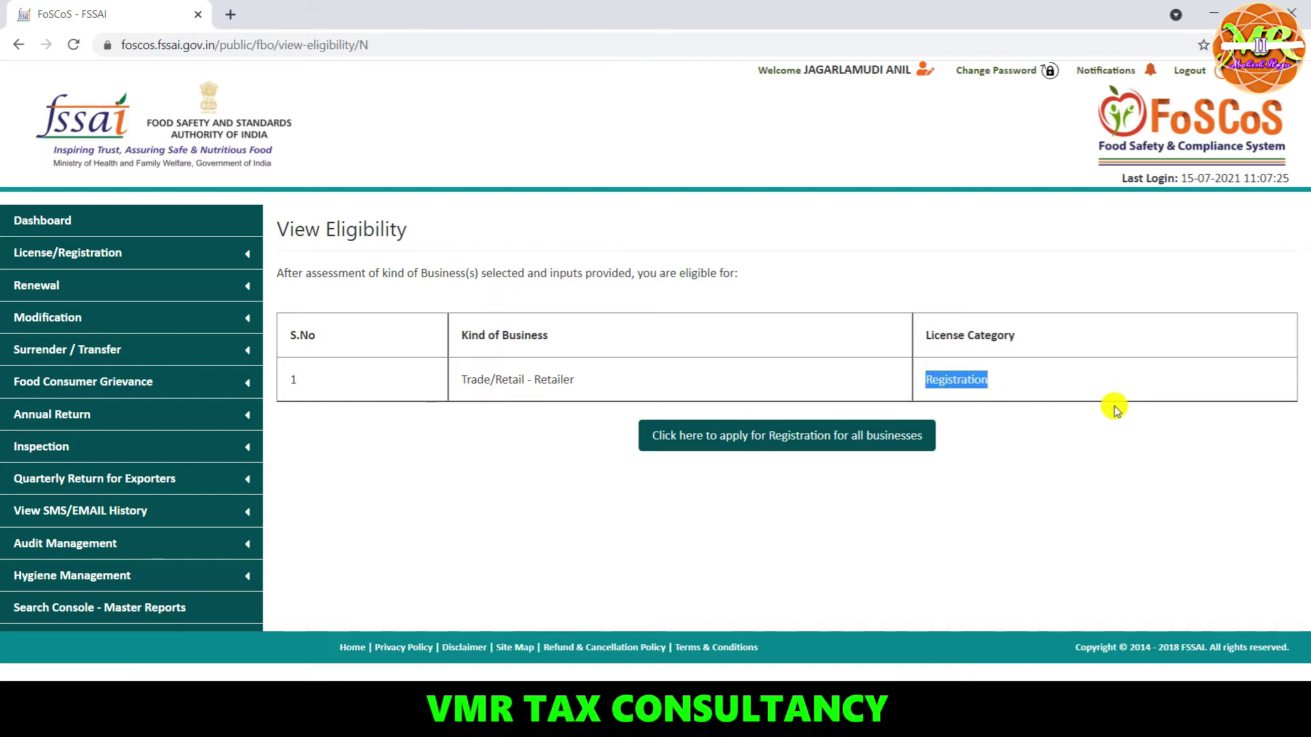
{"action": "left_click", "coordinate": [706, 443]}
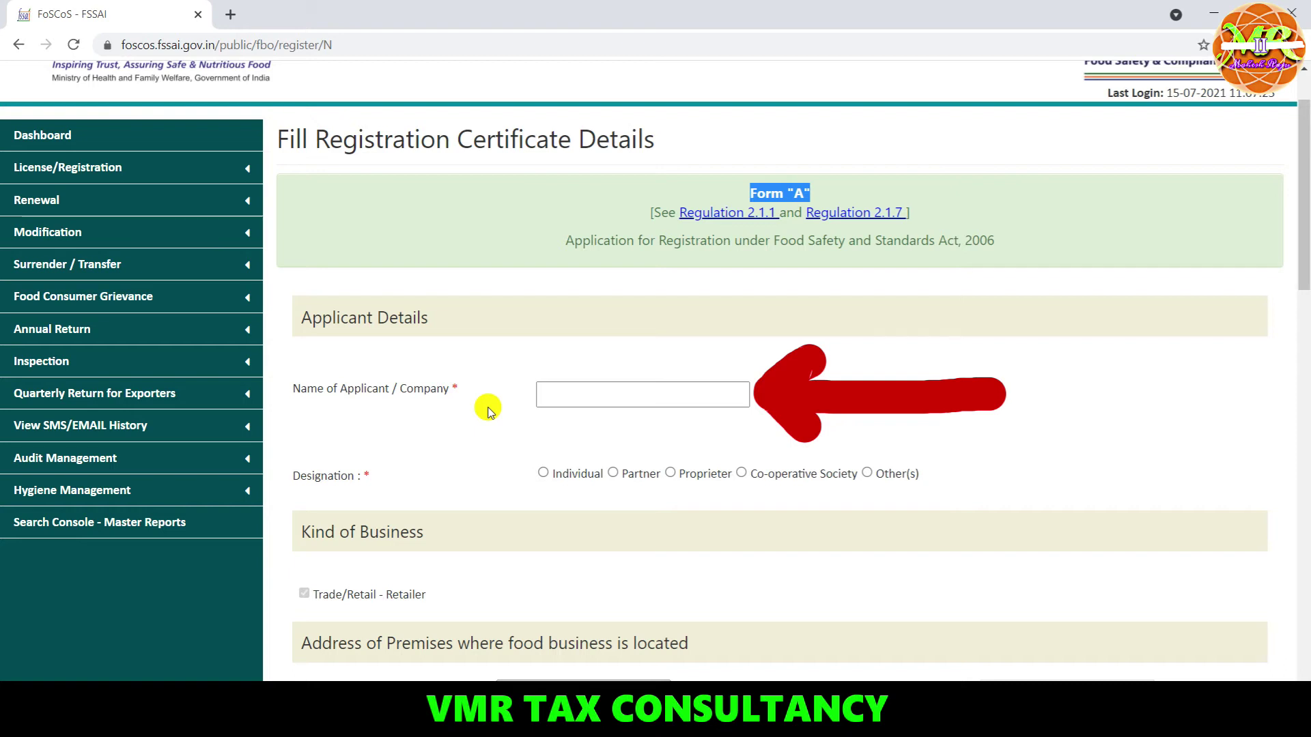
- Enter 'PADMAJA NATURALS' as applicant/company name with Proprieter as designation
{"action": "left_click", "coordinate": [565, 404]}
{"action": "type", "text": "PADMAJA NATURALS"}
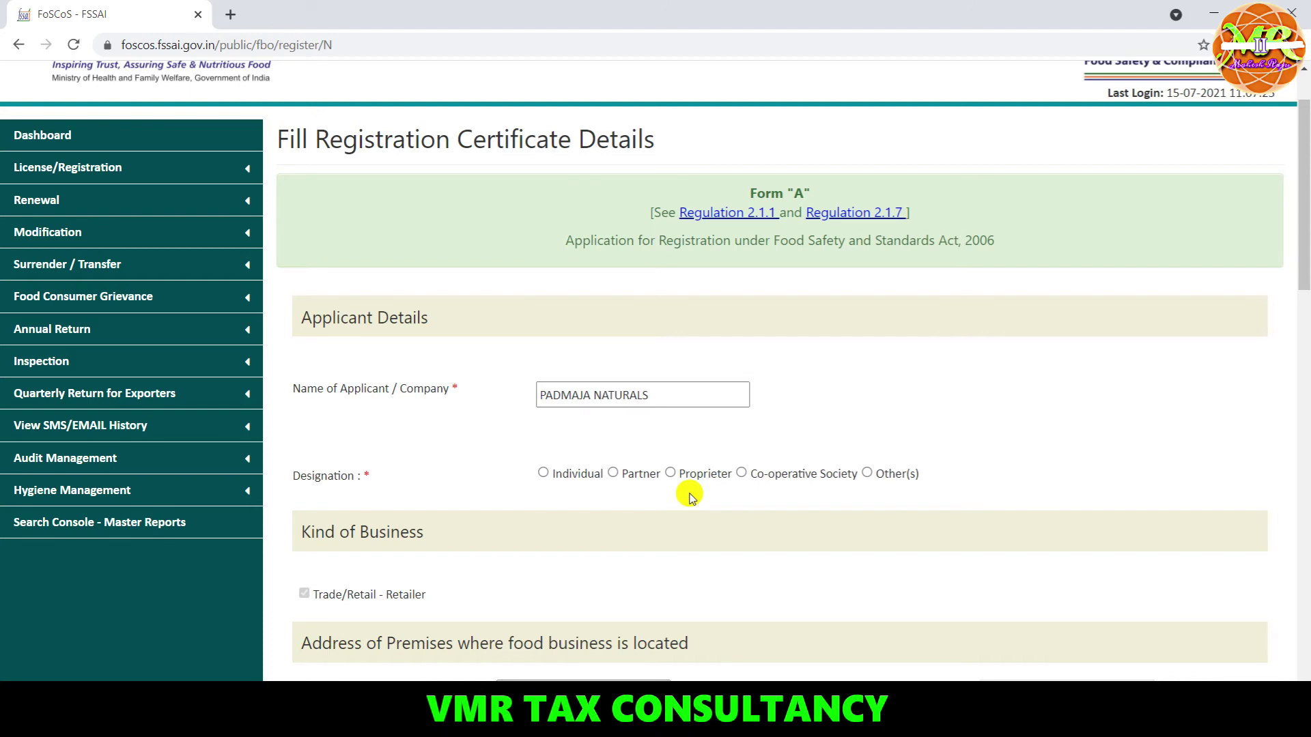
{"action": "left_click", "coordinate": [675, 479]}
{"action": "scroll", "coordinate": [1038, 403], "scroll_direction": "down", "scroll_amount": 6}
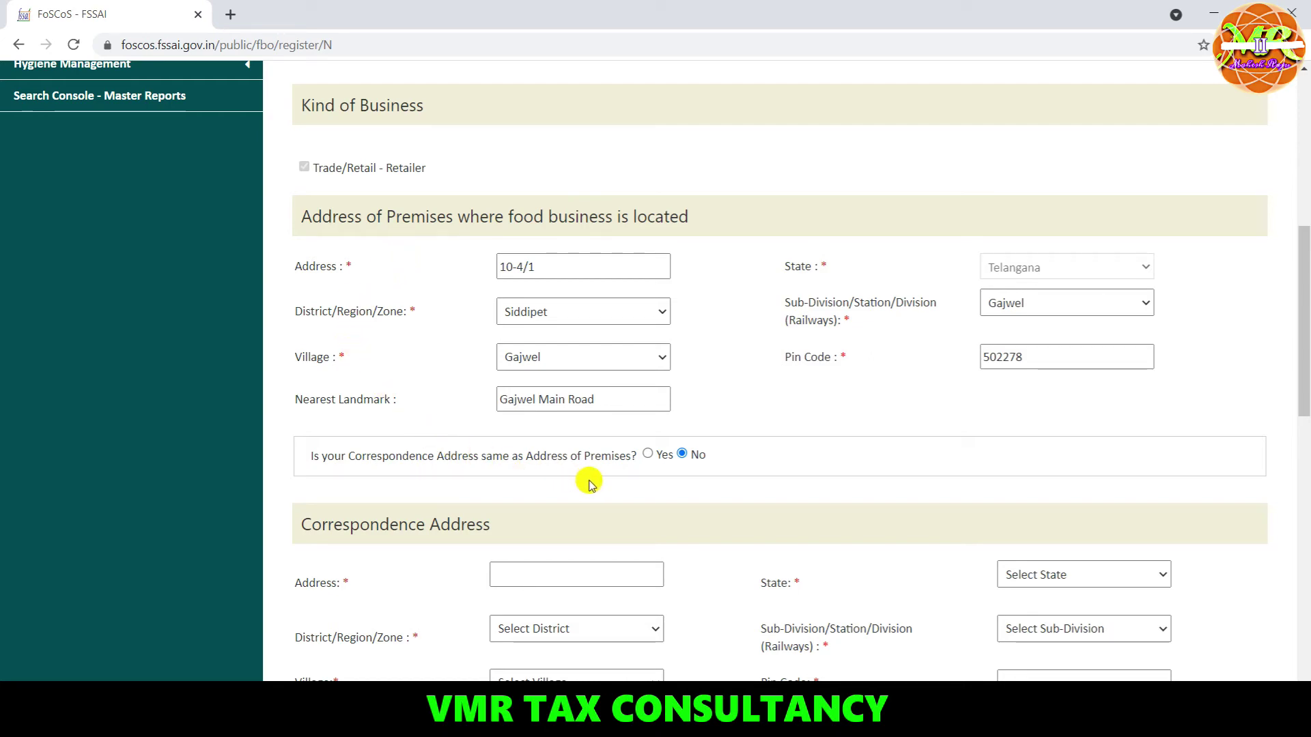
- Answer Yes to correspondence address being the same as the premises address
{"action": "left_click", "coordinate": [648, 454]}
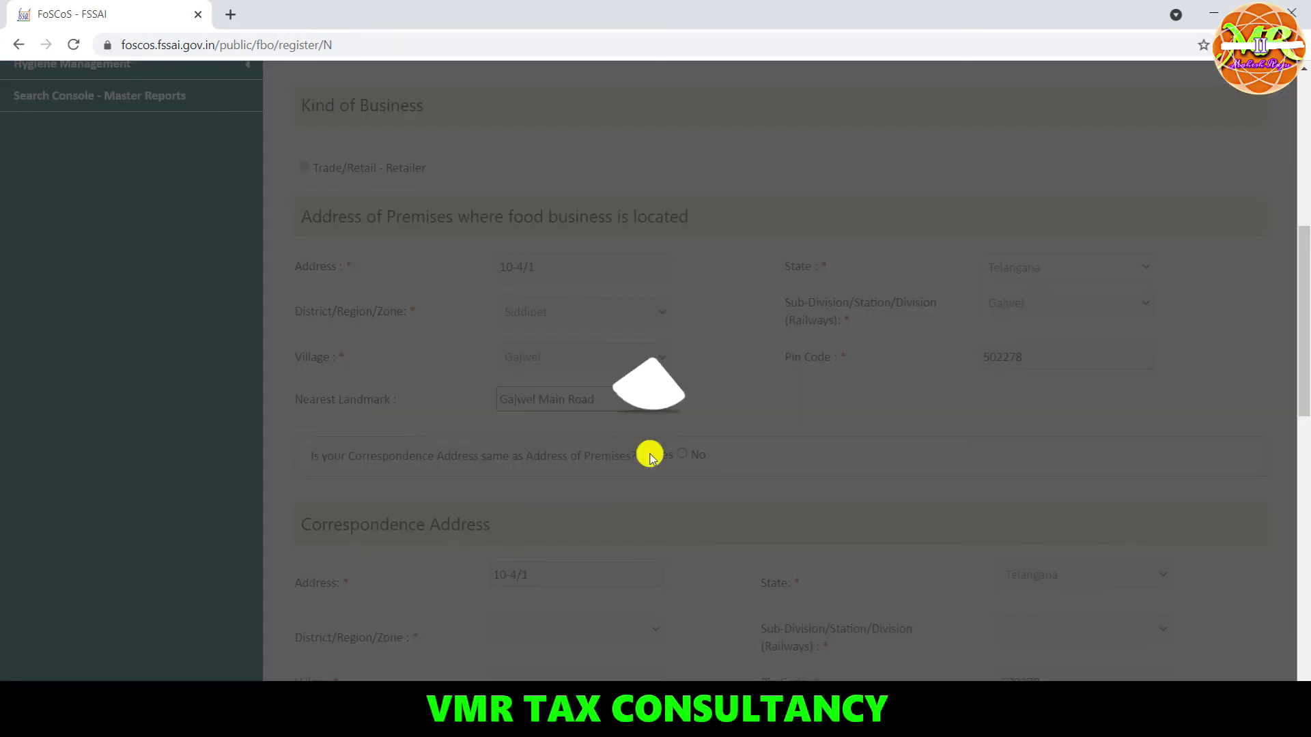
{"action": "scroll", "coordinate": [725, 369], "scroll_direction": "down", "scroll_amount": 5}
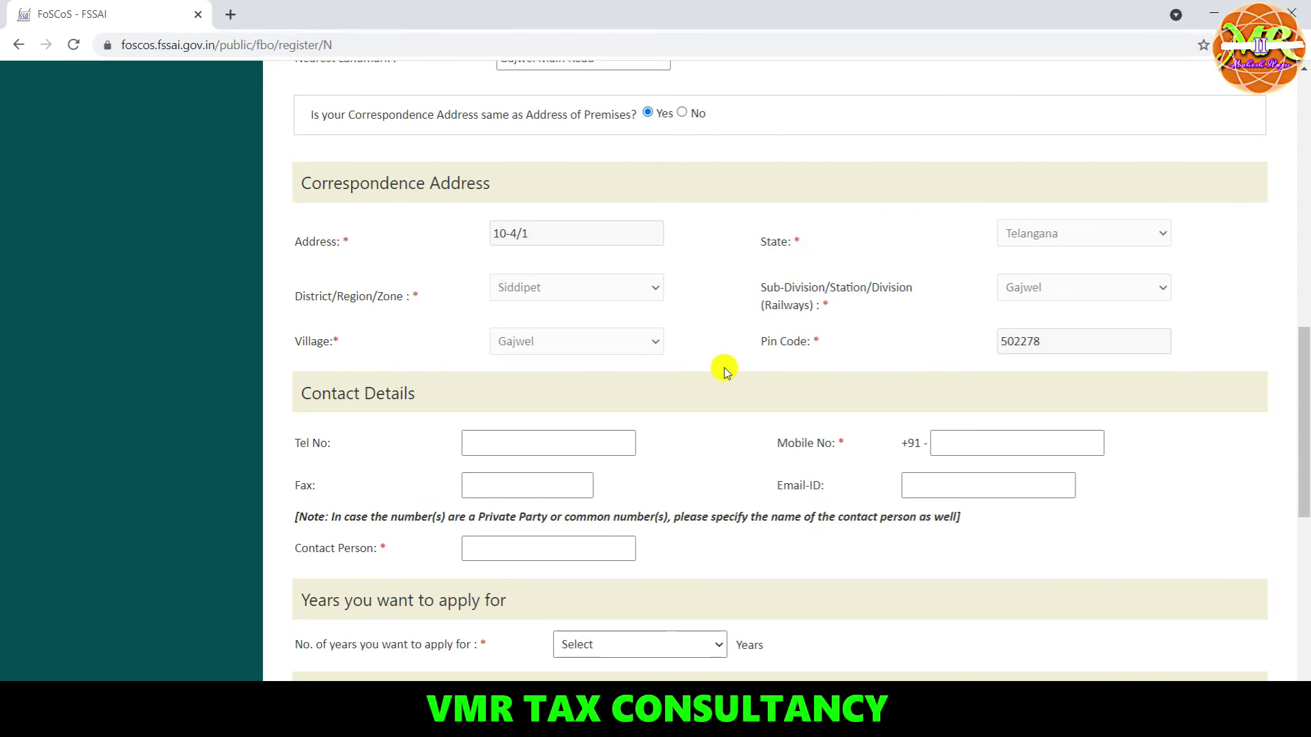
{"action": "left_click_drag", "start_coordinate": [301, 395], "coordinate": [410, 392]}
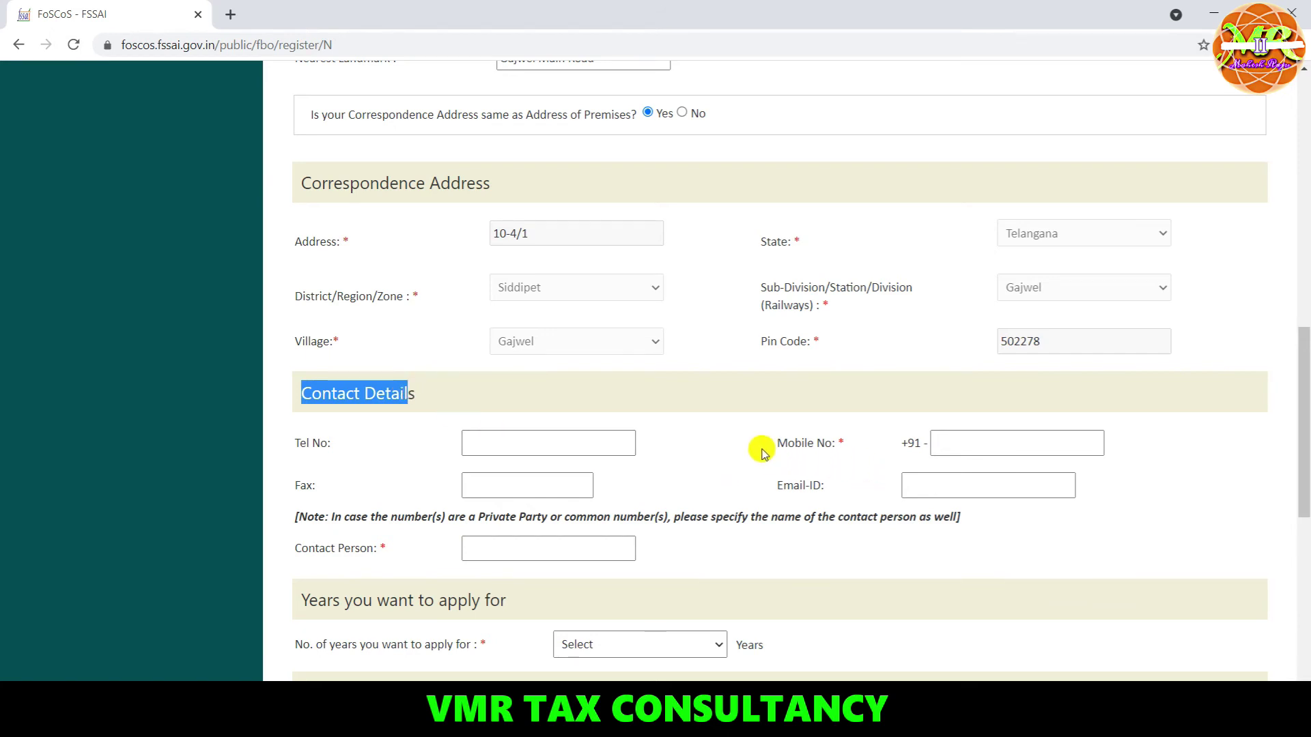
{"action": "left_click", "coordinate": [859, 447]}
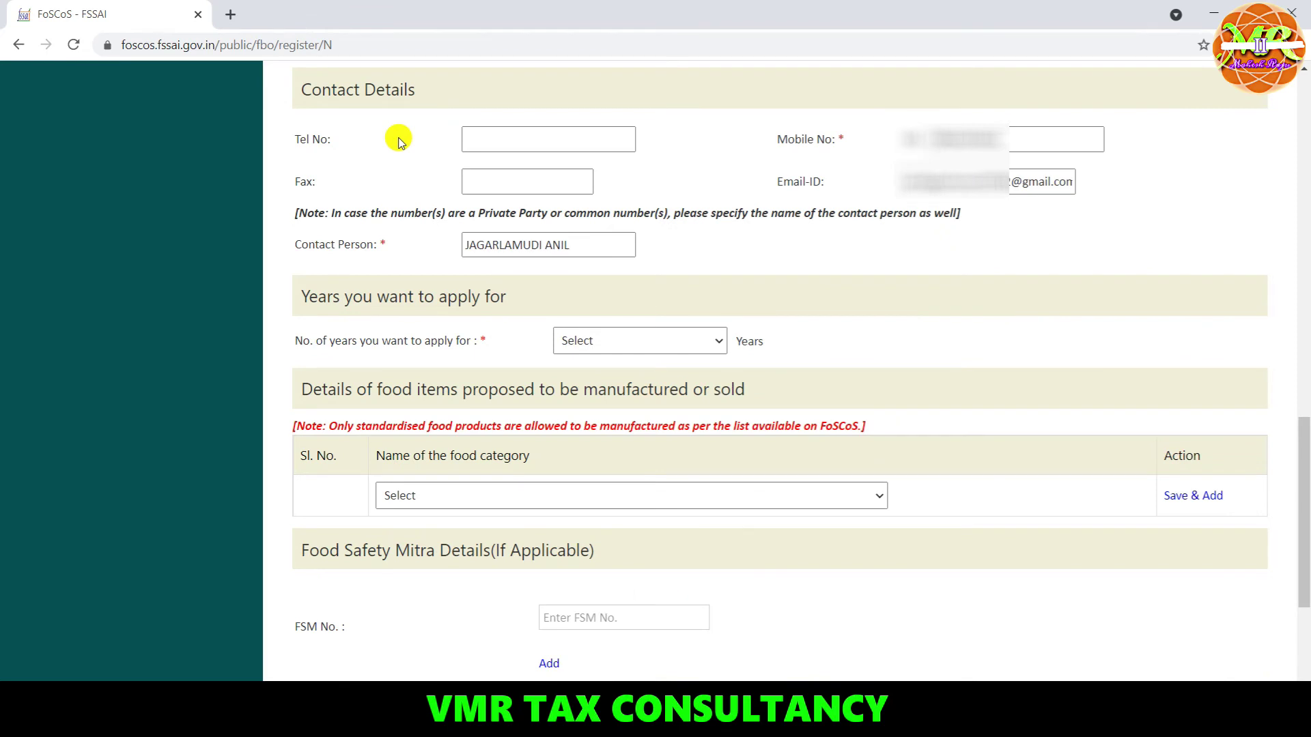
- Set the registration period to 1 year and begin adding food categories
{"action": "scroll", "coordinate": [399, 140], "scroll_direction": "down", "scroll_amount": 3}
{"action": "triple_click", "coordinate": [509, 112]}
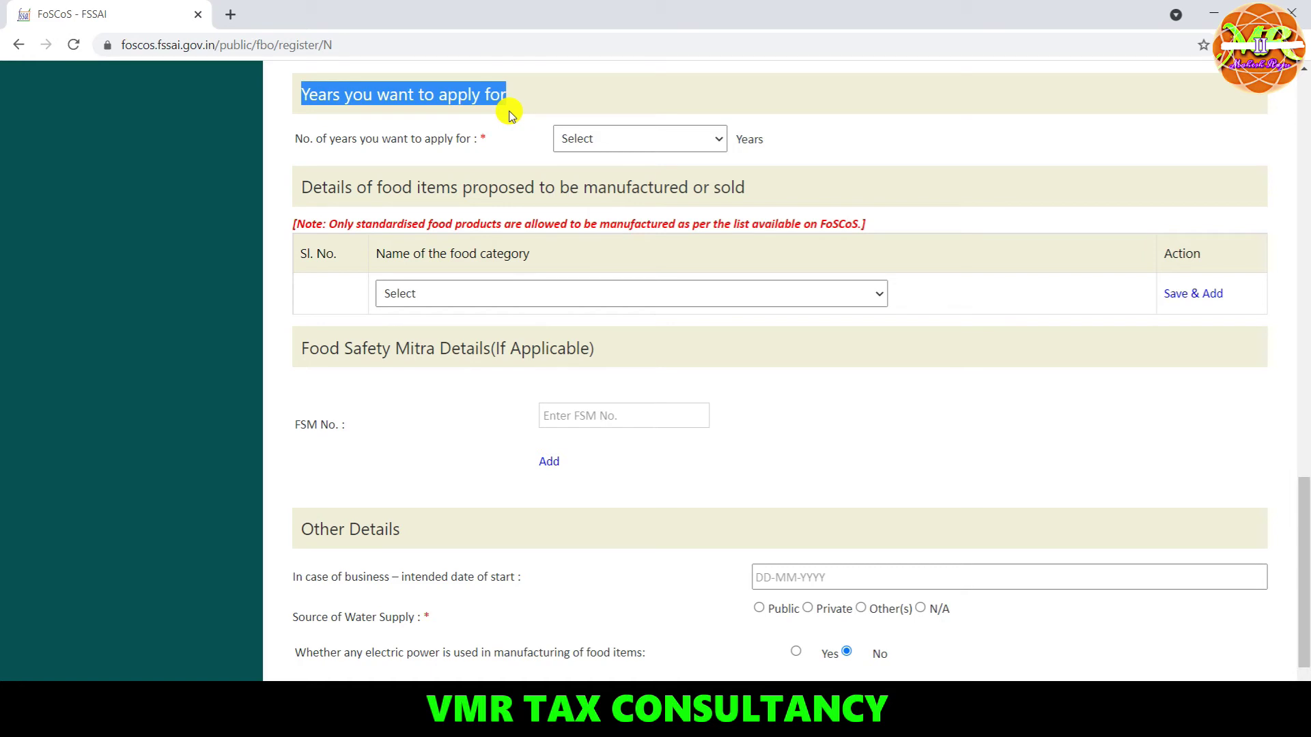
{"action": "left_click", "coordinate": [617, 139]}
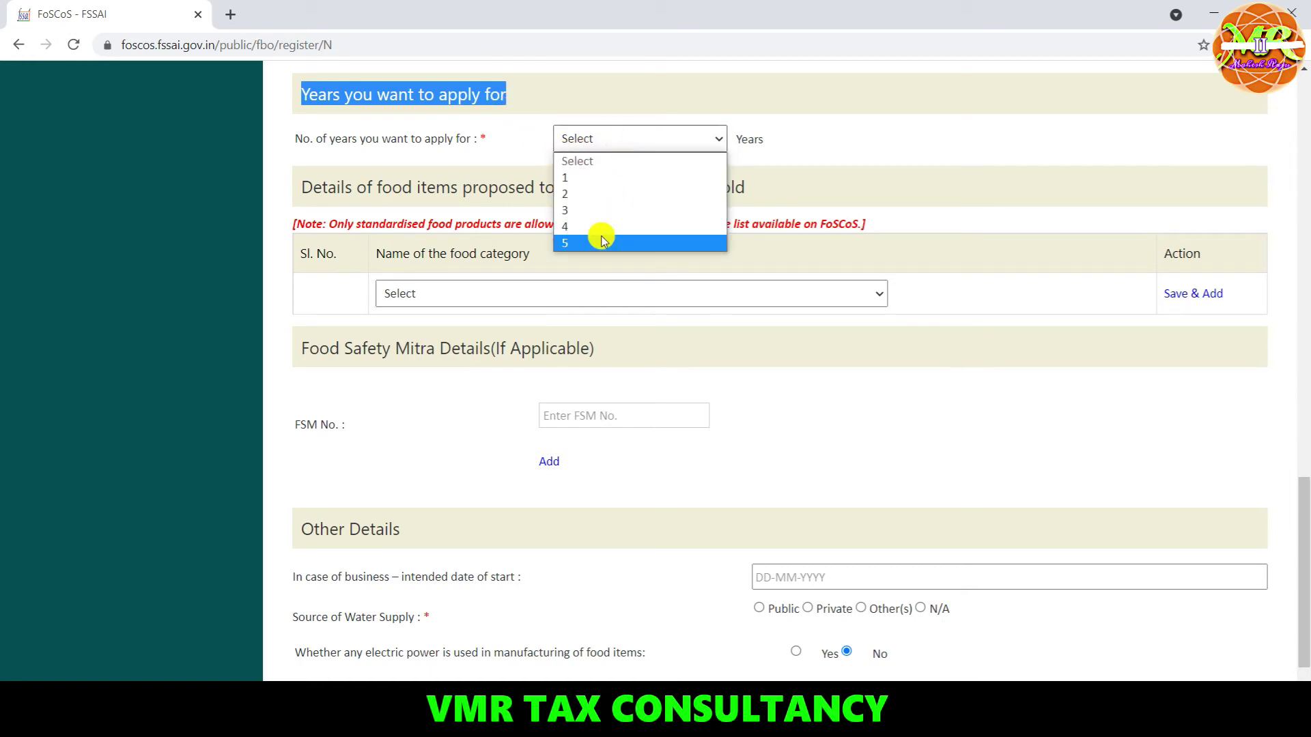
{"action": "left_click", "coordinate": [585, 177]}
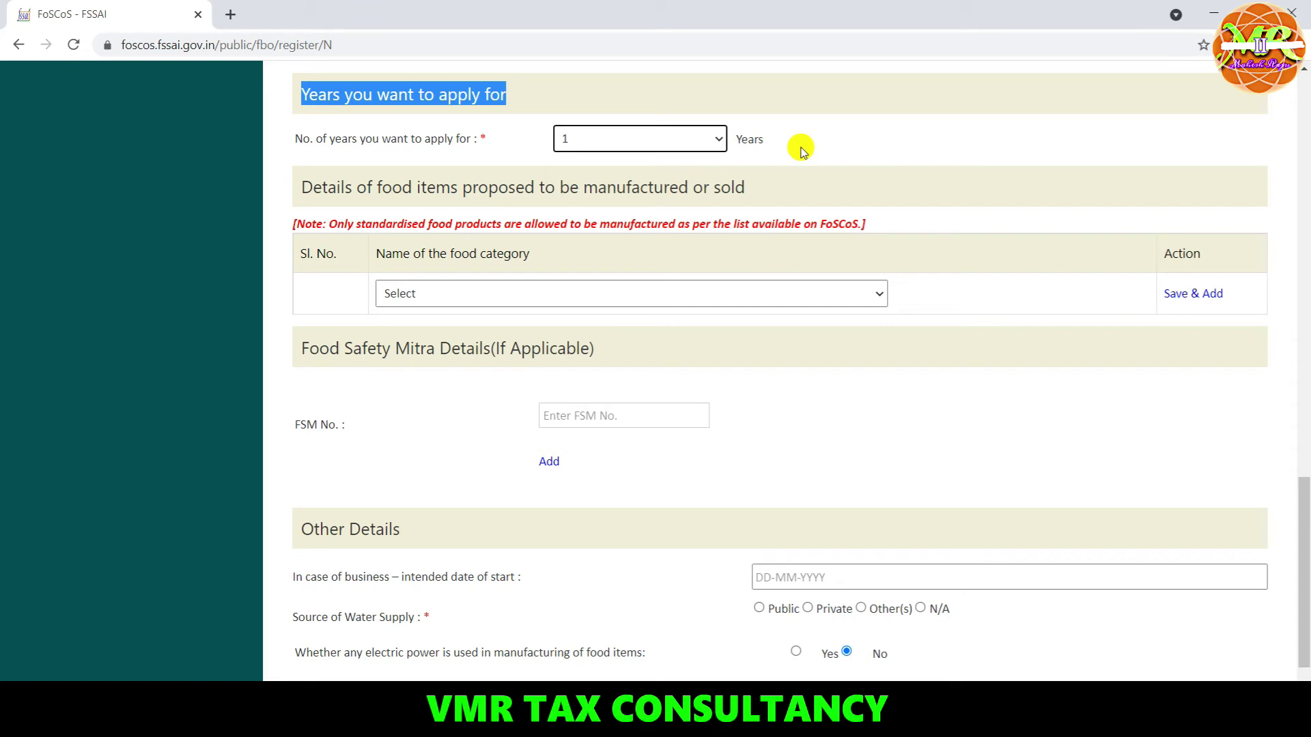
{"action": "left_click_drag", "start_coordinate": [377, 250], "coordinate": [536, 267]}
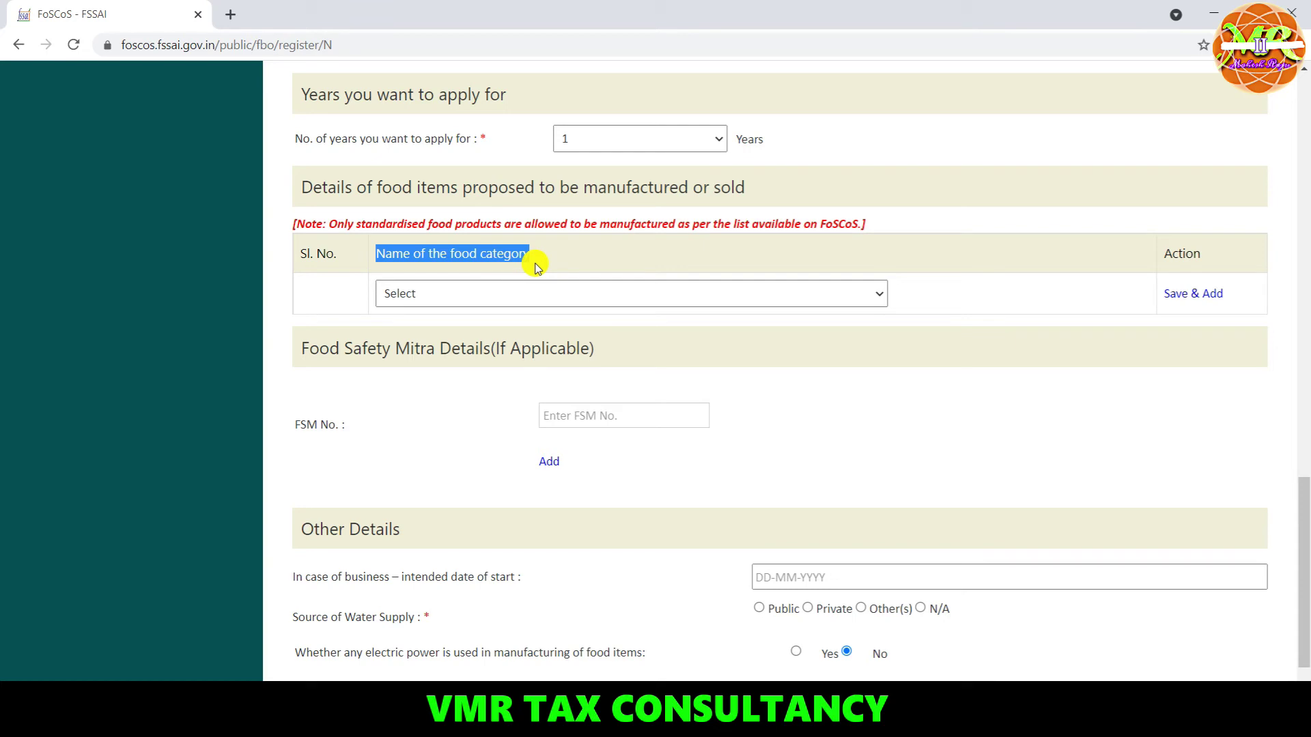
{"action": "left_click", "coordinate": [459, 292]}
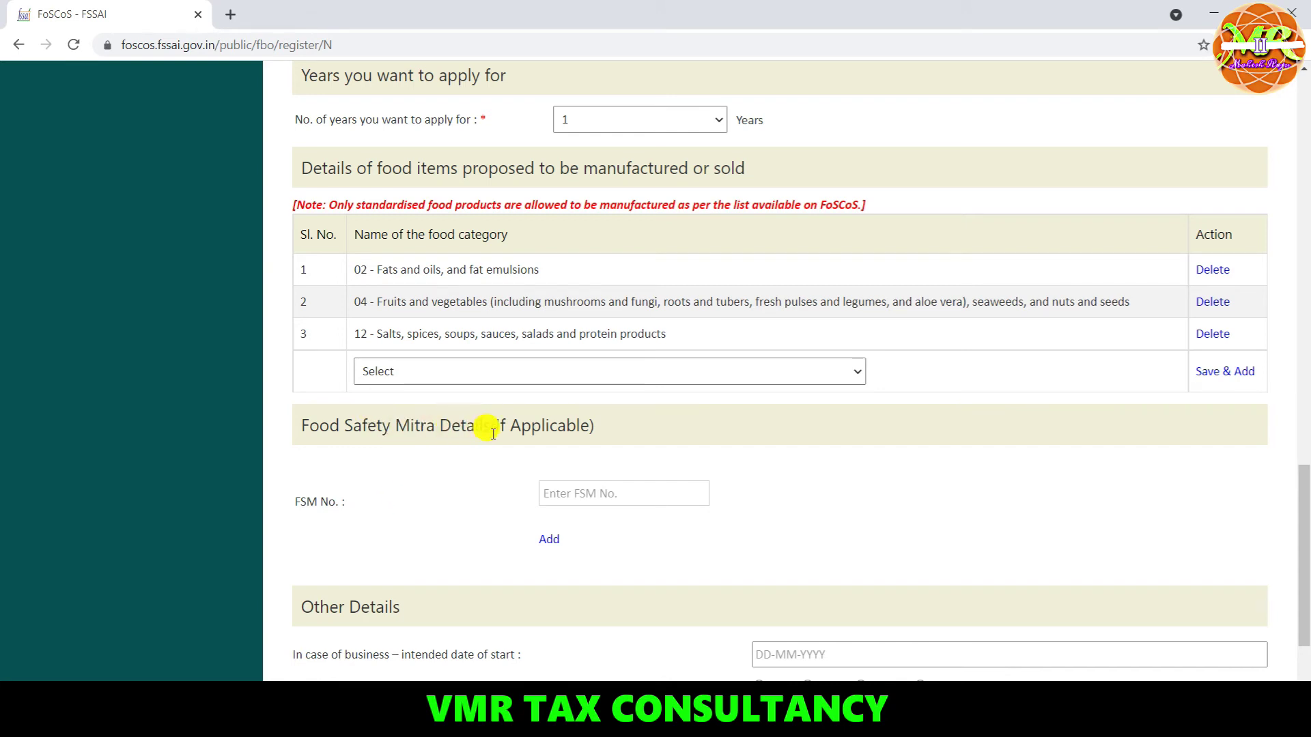
- In Other Details, enter start date 16-07-2021 and select Public water supply
{"action": "scroll", "coordinate": [512, 430], "scroll_direction": "down", "scroll_amount": 3}
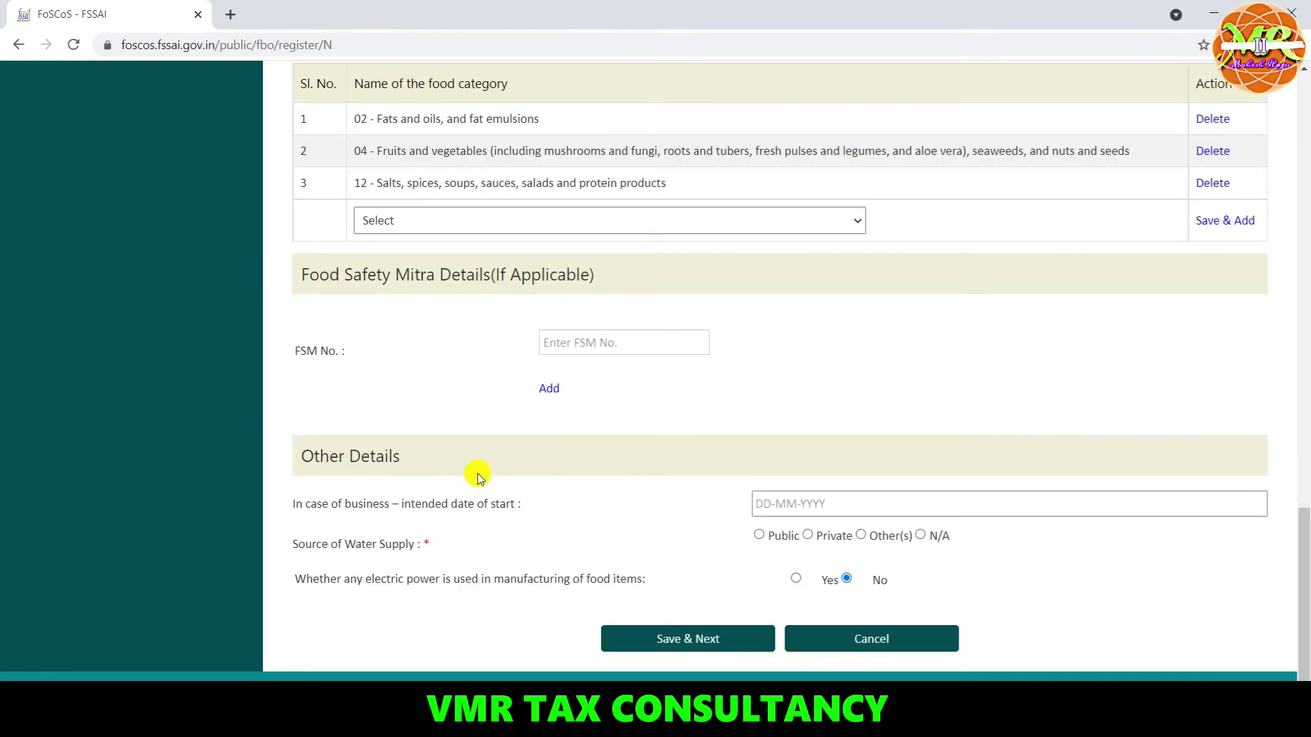
{"action": "left_click_drag", "start_coordinate": [302, 454], "coordinate": [403, 457]}
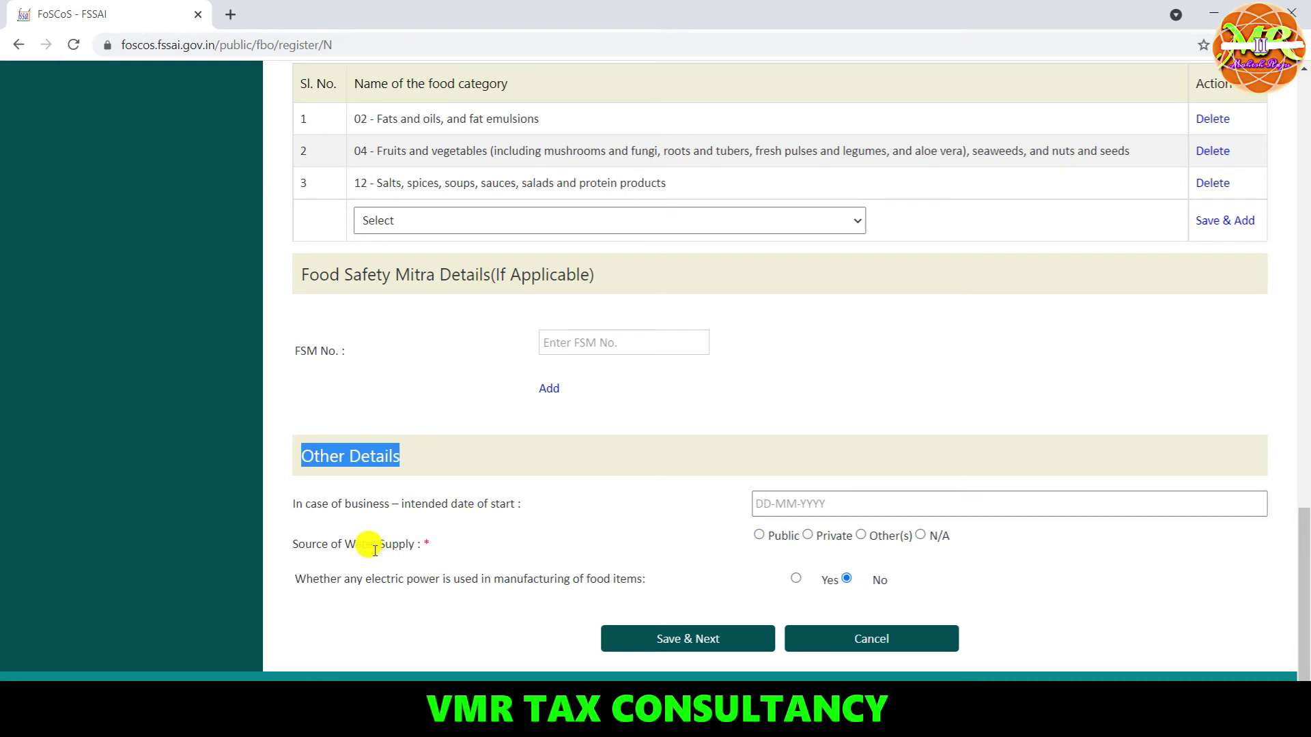
{"action": "left_click_drag", "start_coordinate": [356, 546], "coordinate": [498, 541]}
{"action": "left_click", "coordinate": [499, 543]}
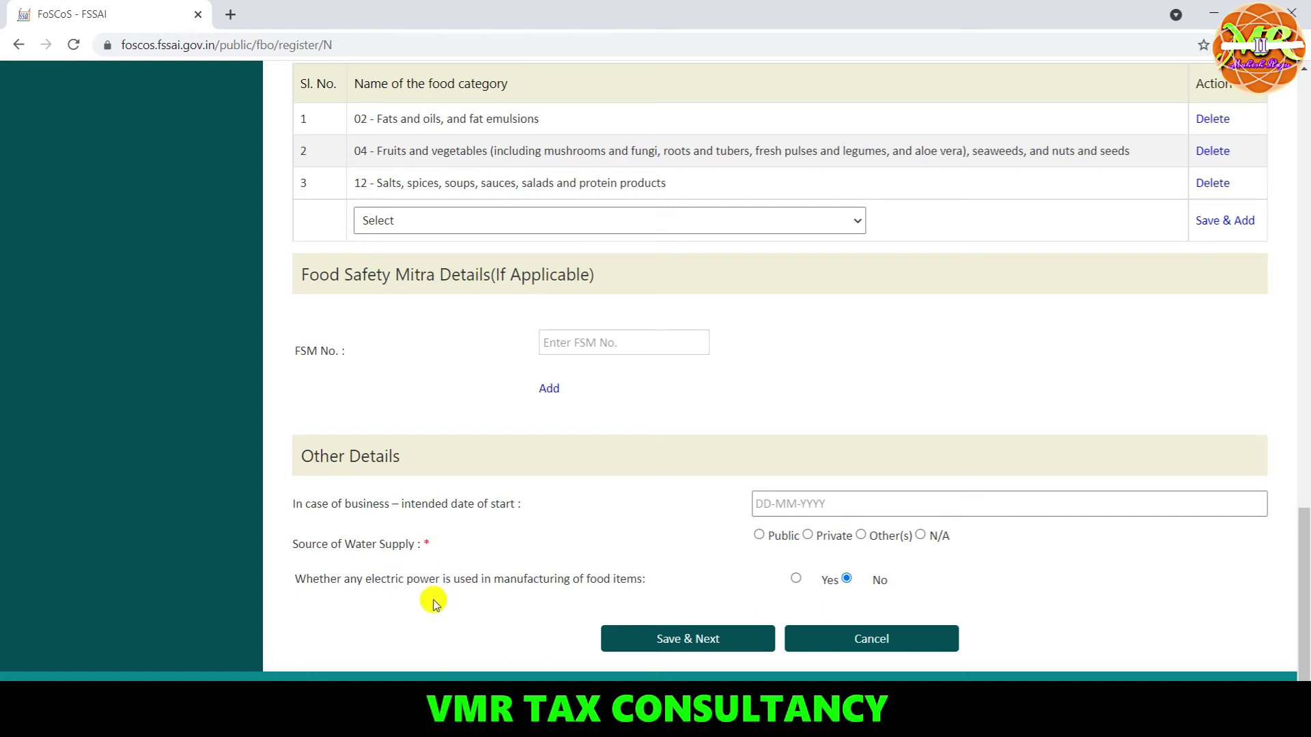
{"action": "left_click_drag", "start_coordinate": [366, 579], "coordinate": [444, 580]}
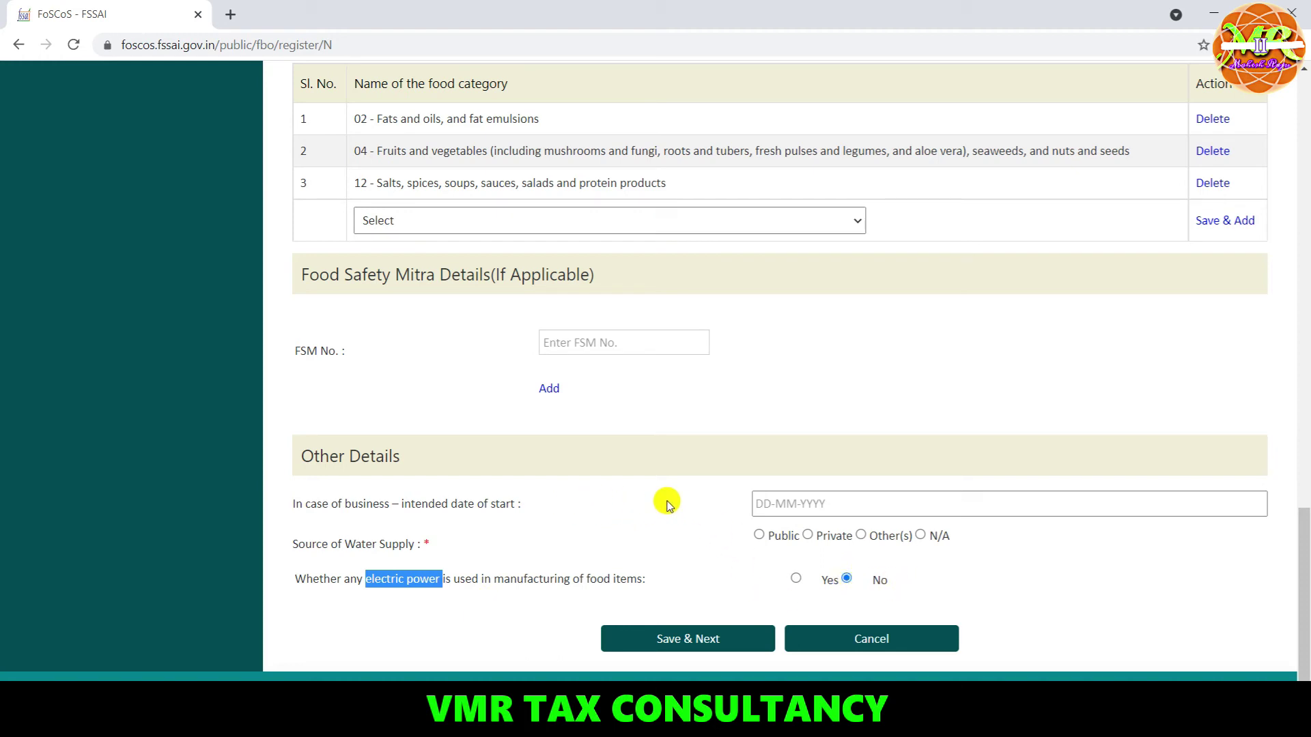
{"action": "left_click", "coordinate": [759, 504]}
{"action": "left_click", "coordinate": [759, 535]}
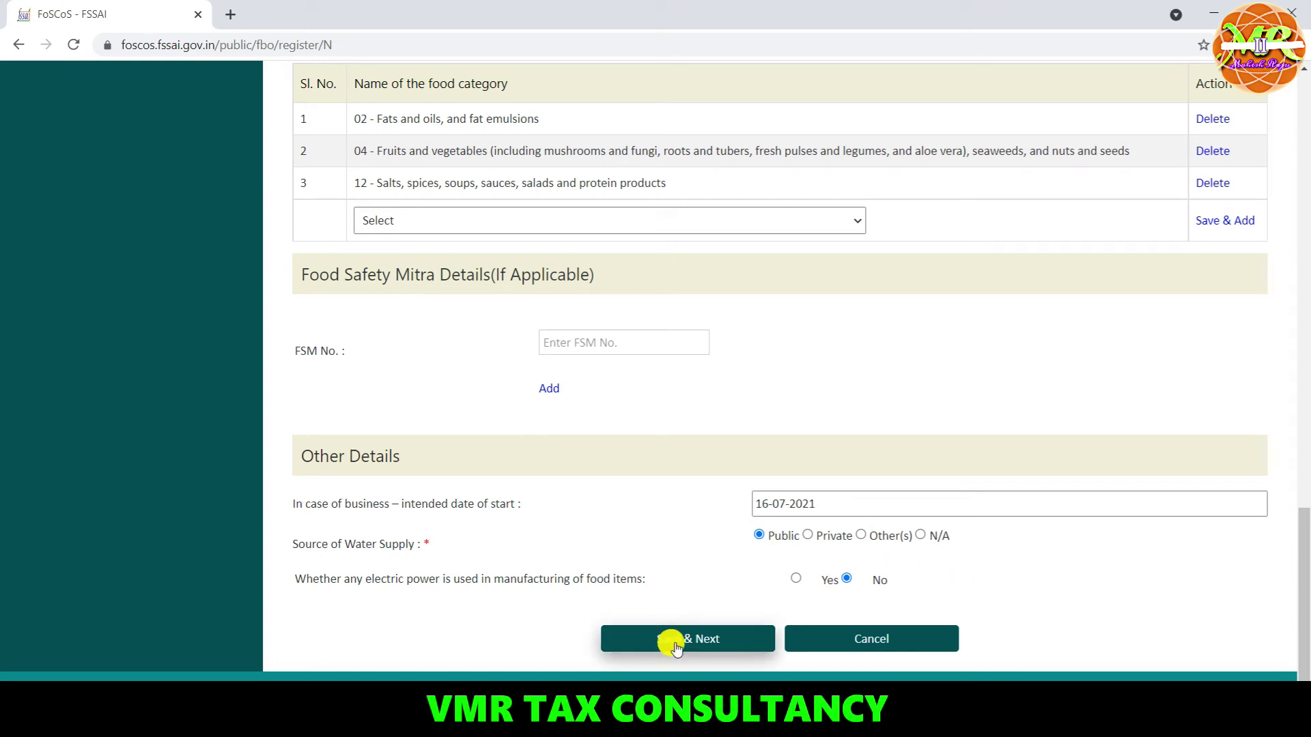
- Save the form and upload the applicant's photo on the Upload Document(s)/Payment page
{"action": "left_click", "coordinate": [676, 641]}
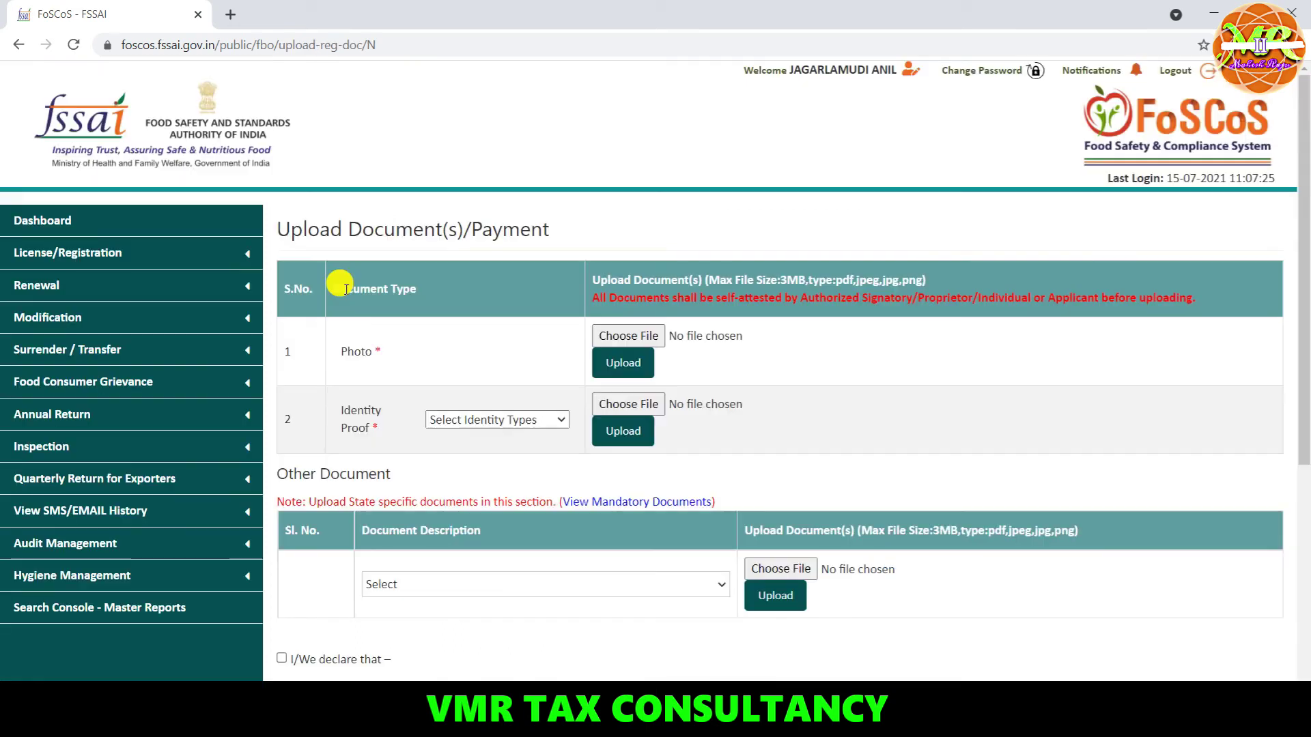
{"action": "left_click_drag", "start_coordinate": [273, 225], "coordinate": [568, 234]}
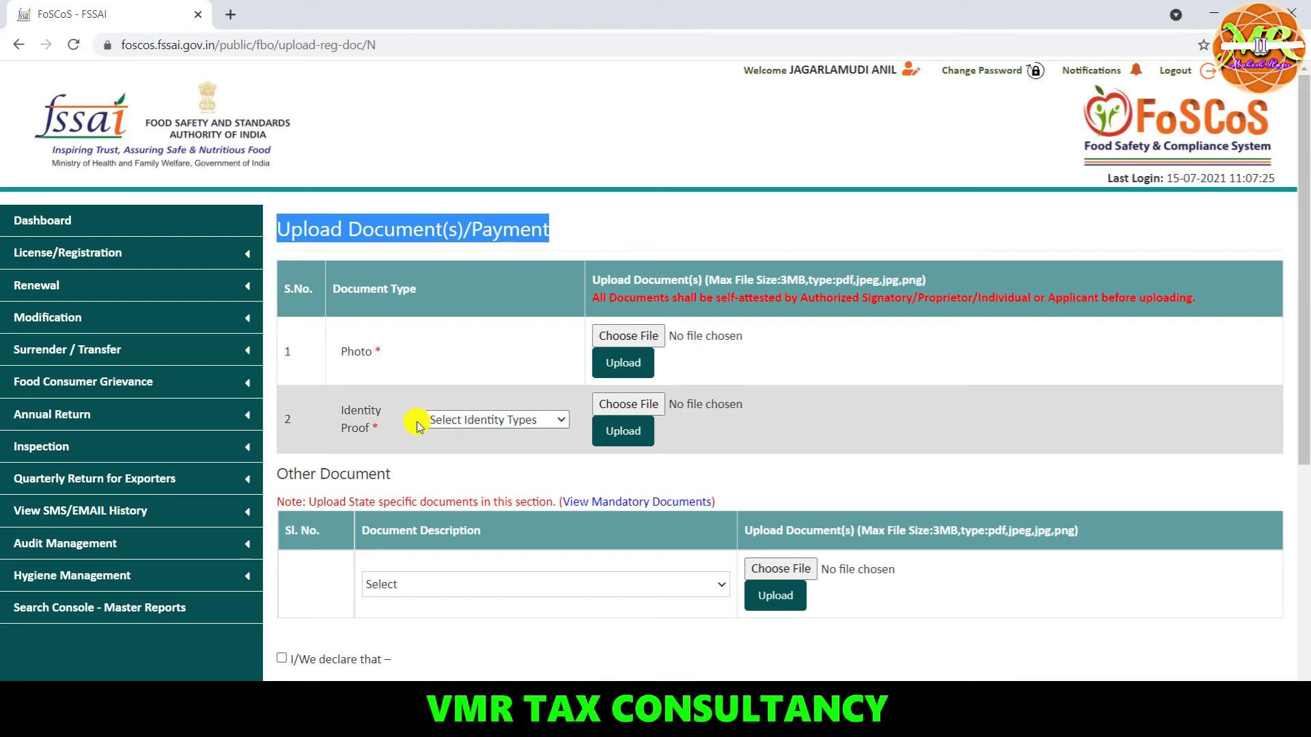
{"action": "left_click", "coordinate": [459, 596]}
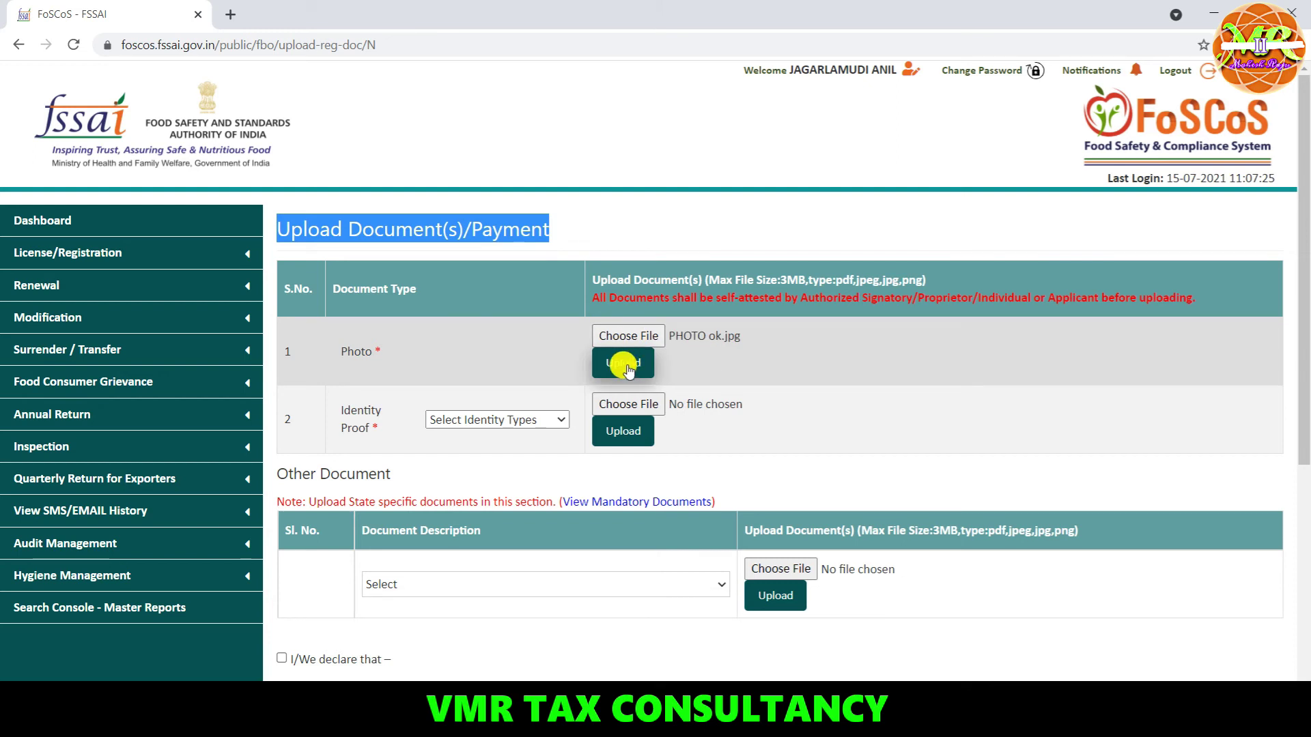
{"action": "left_click", "coordinate": [625, 364]}
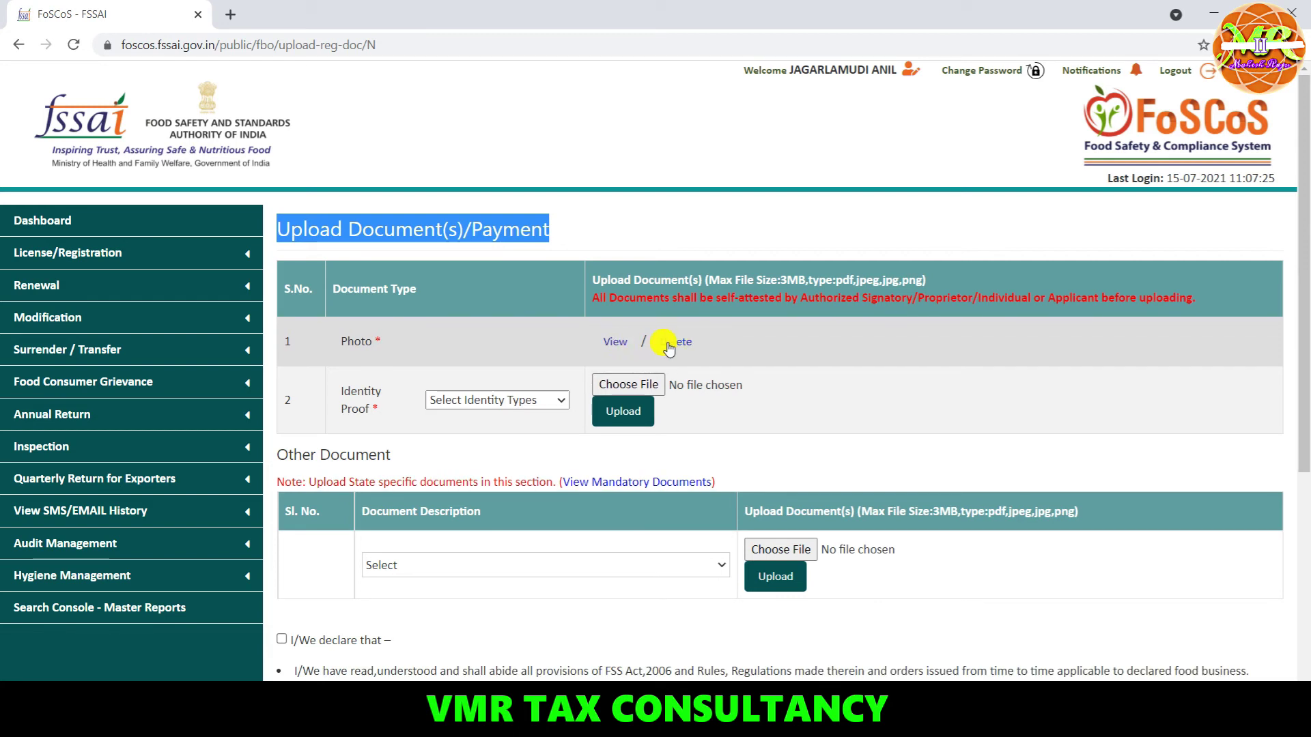
- Upload Adhar.pdf as the Aadhar Card identity proof
{"action": "left_click", "coordinate": [496, 403]}
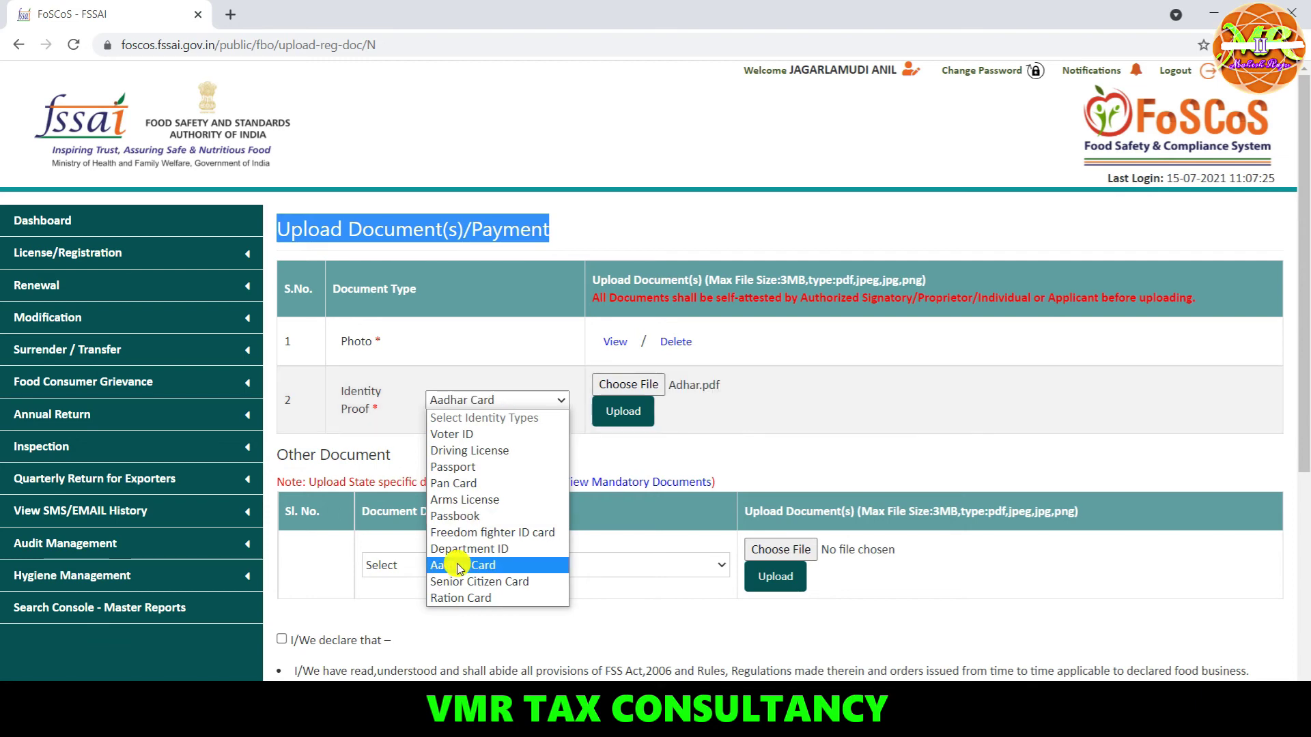
{"action": "left_click", "coordinate": [459, 566]}
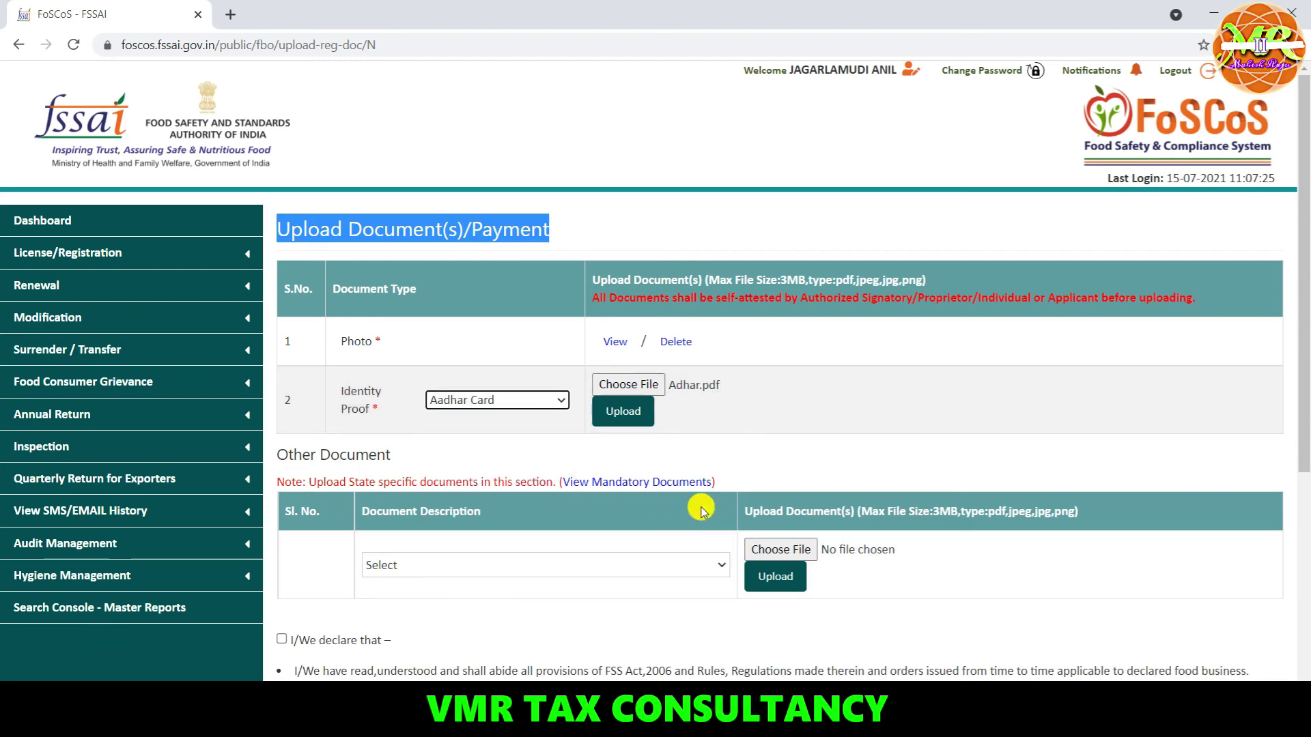
{"action": "left_click", "coordinate": [632, 385]}
{"action": "left_click", "coordinate": [189, 123]}
{"action": "left_click", "coordinate": [515, 384]}
{"action": "left_click", "coordinate": [616, 412]}
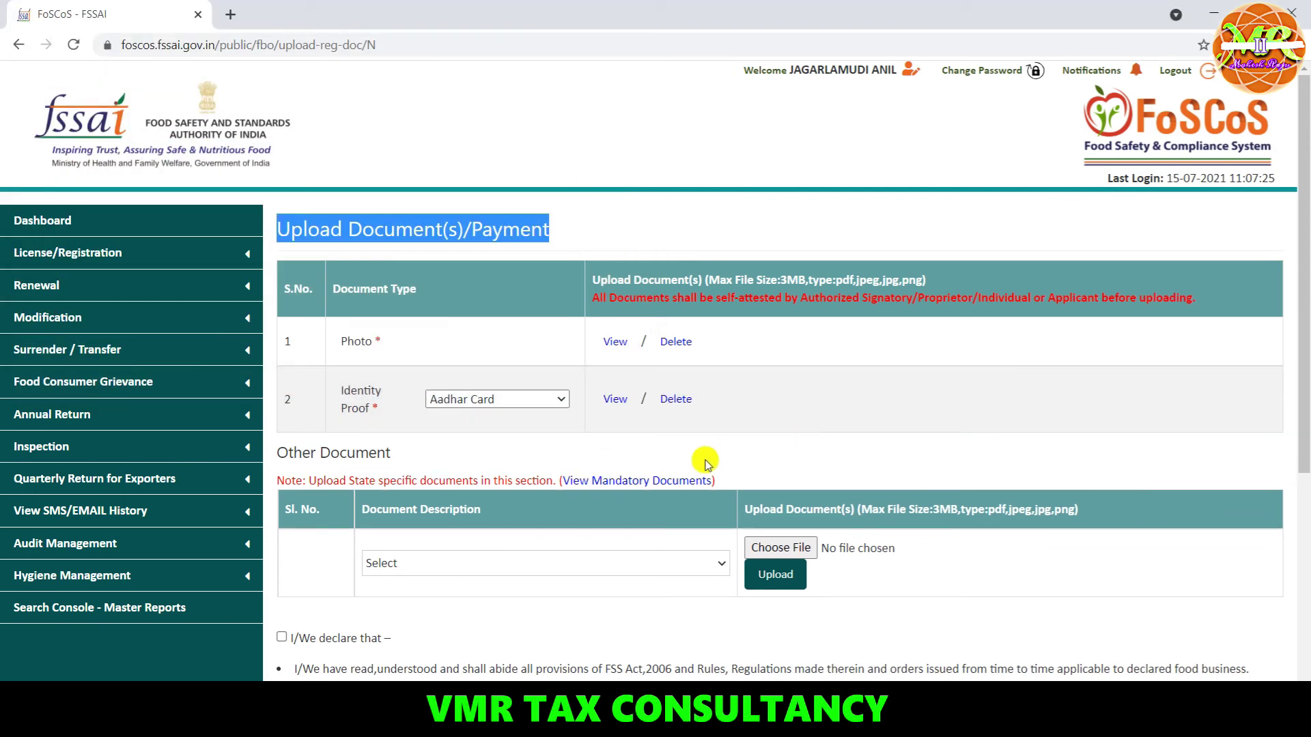
{"action": "scroll", "coordinate": [616, 401], "scroll_direction": "down", "scroll_amount": 1}
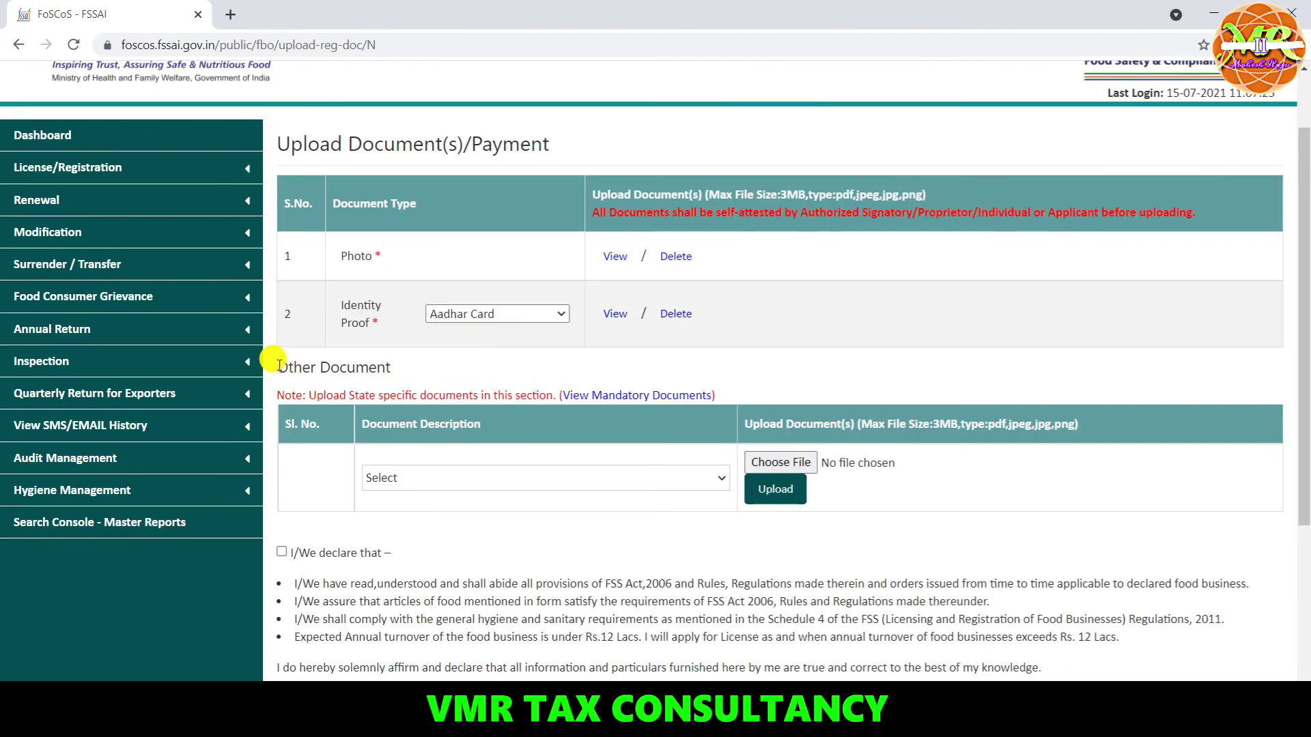
{"action": "left_click_drag", "start_coordinate": [273, 367], "coordinate": [379, 367]}
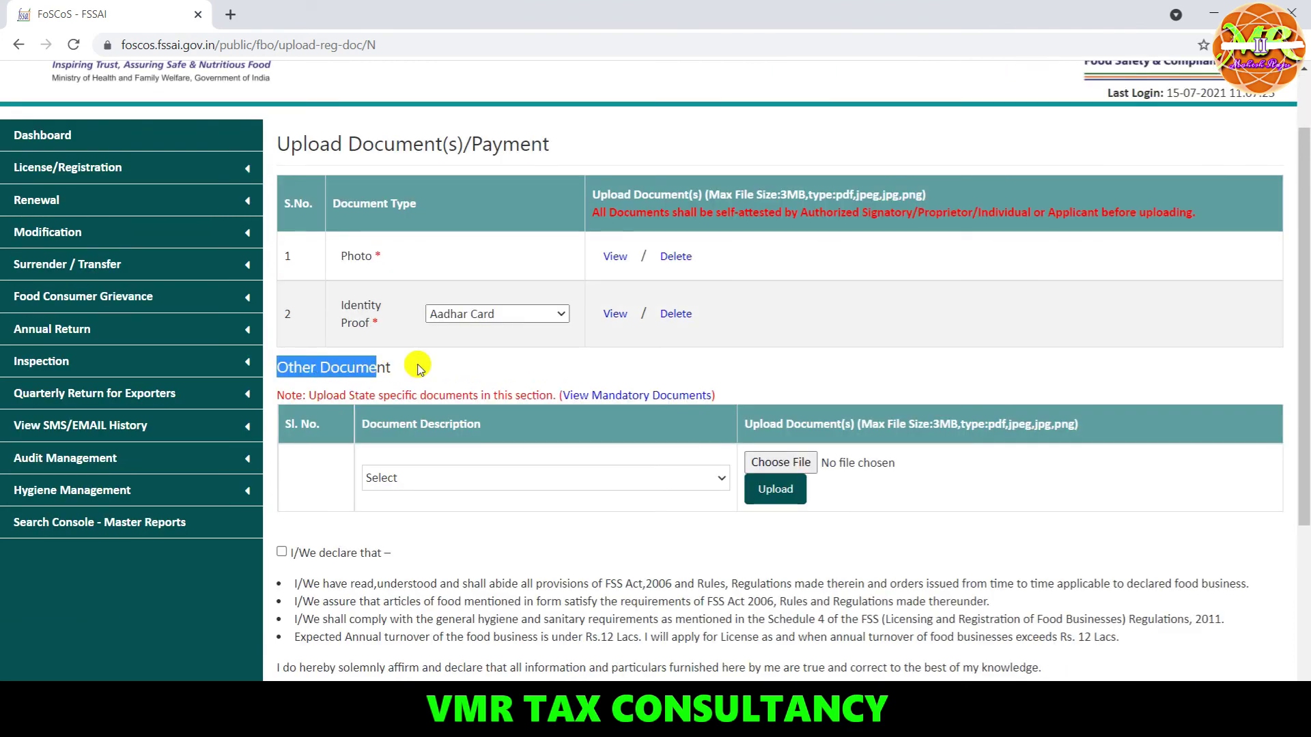
{"action": "left_click", "coordinate": [628, 401]}
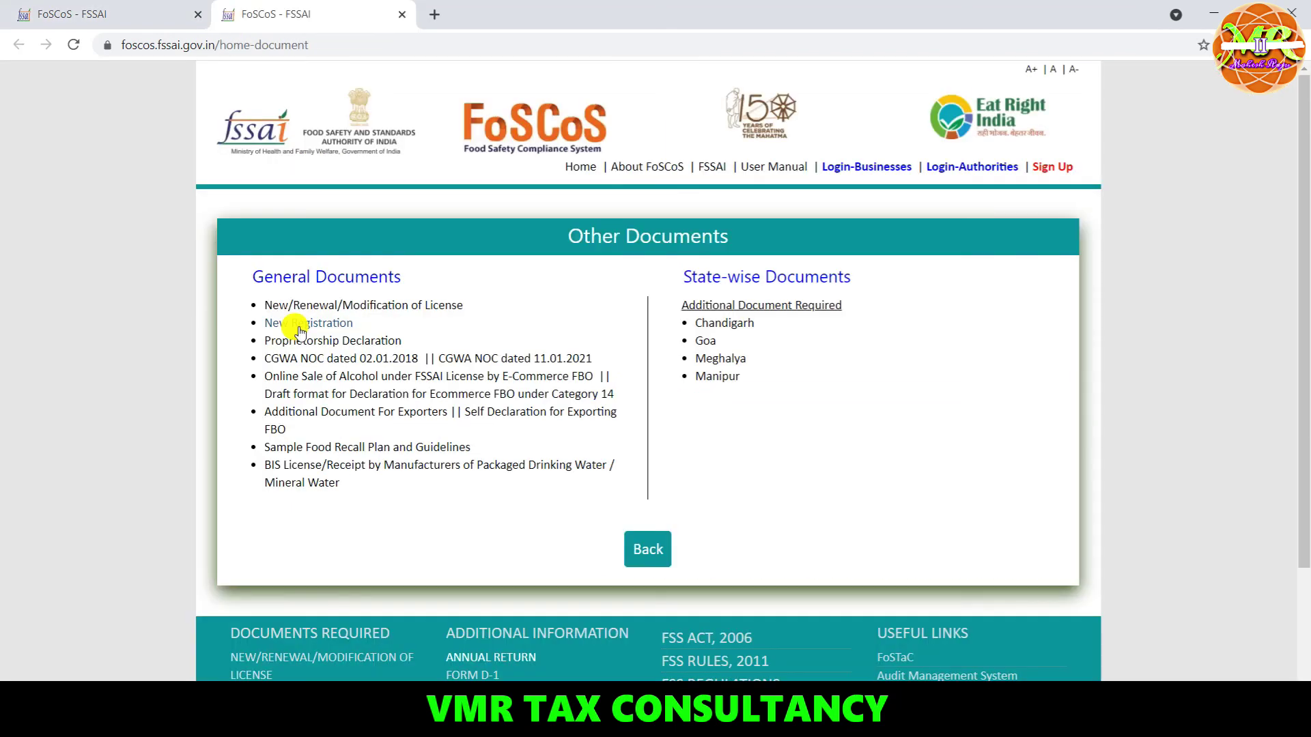
{"action": "left_click", "coordinate": [299, 326]}
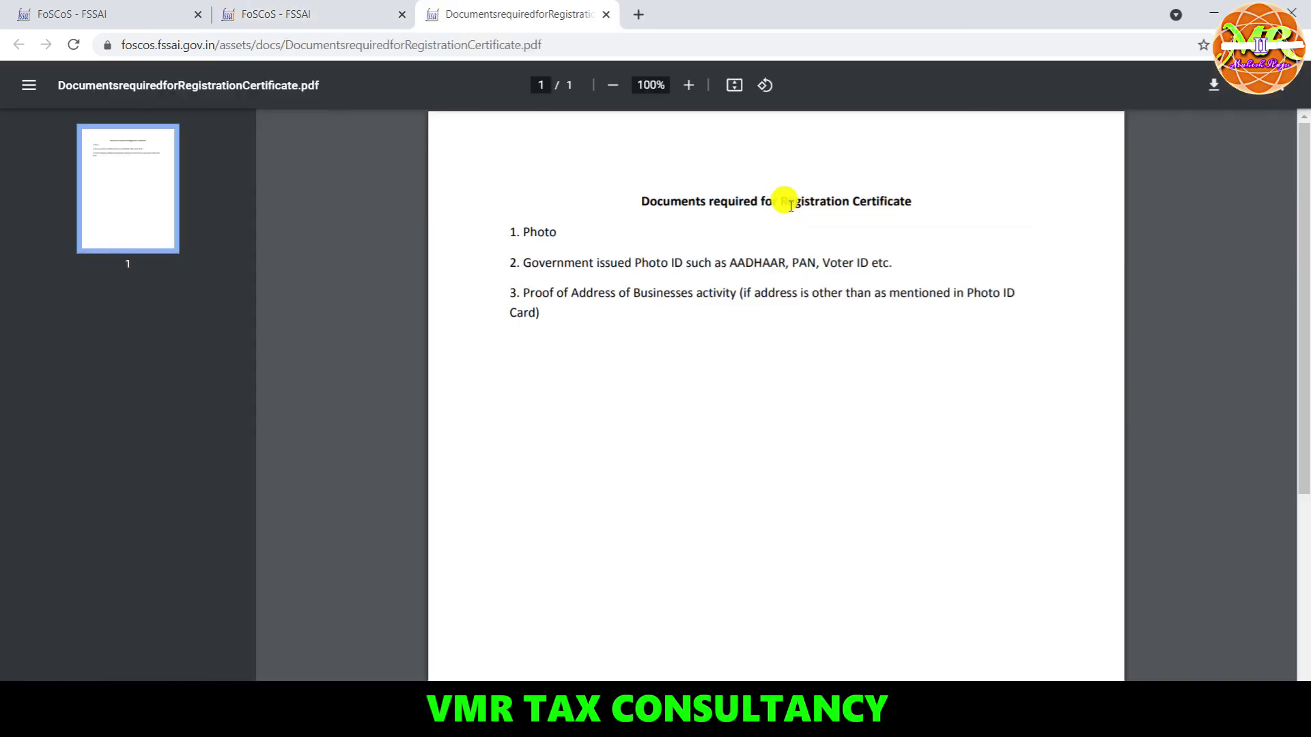
{"action": "left_click_drag", "start_coordinate": [780, 201], "coordinate": [912, 205]}
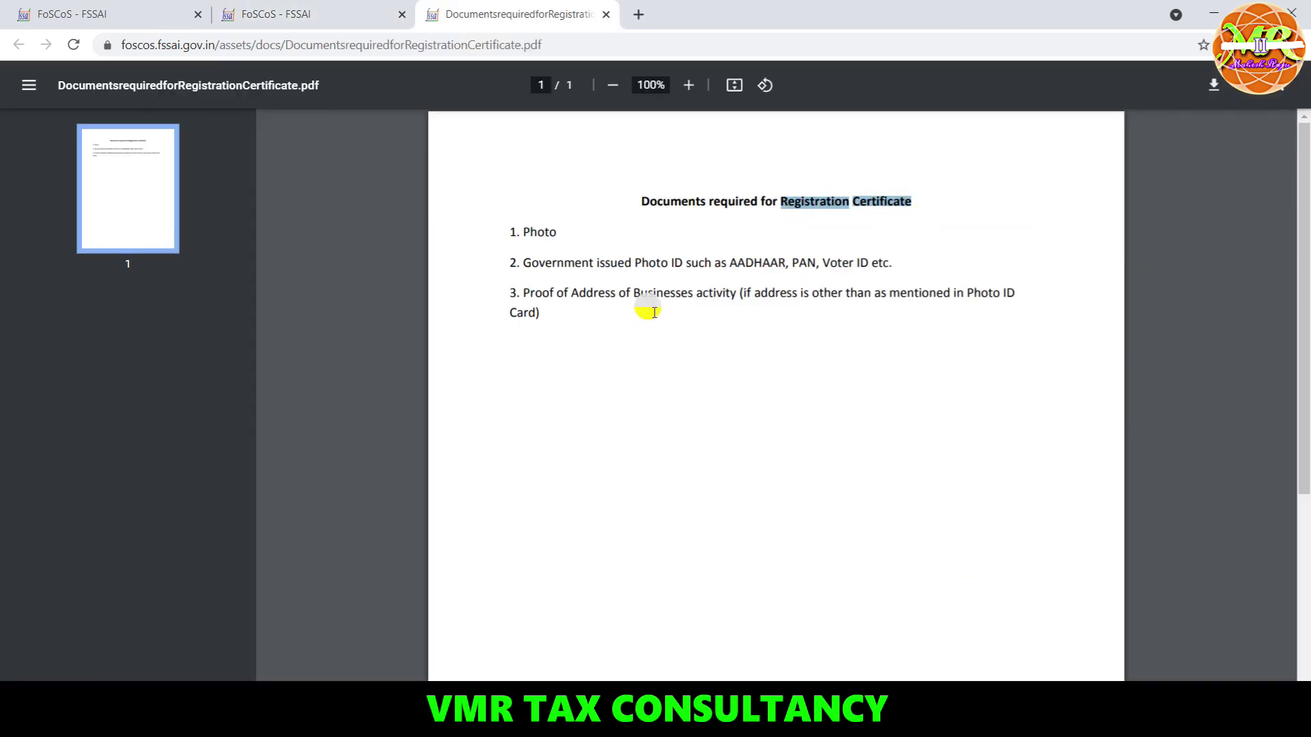
{"action": "left_click", "coordinate": [523, 233]}
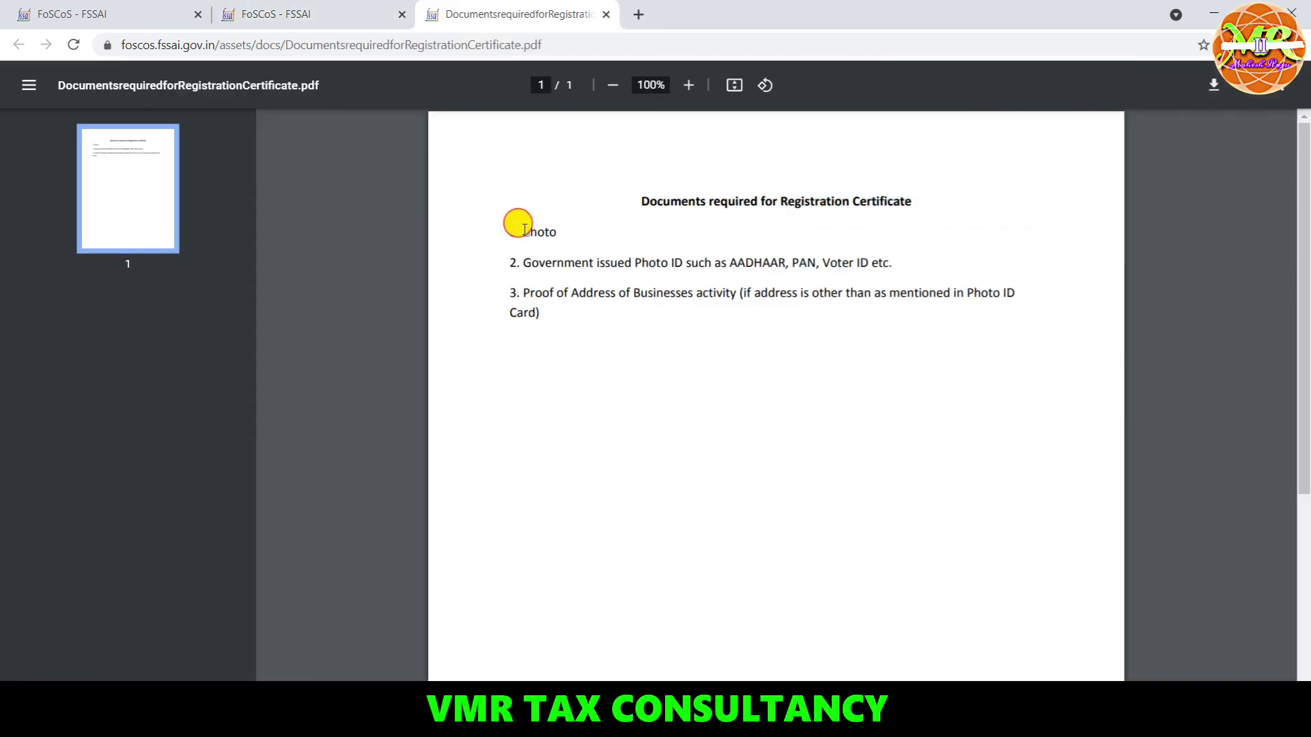
{"action": "left_click_drag", "start_coordinate": [521, 262], "coordinate": [683, 264]}
{"action": "double_click", "coordinate": [754, 263]}
{"action": "left_click", "coordinate": [638, 330]}
{"action": "left_click_drag", "start_coordinate": [523, 293], "coordinate": [693, 293]}
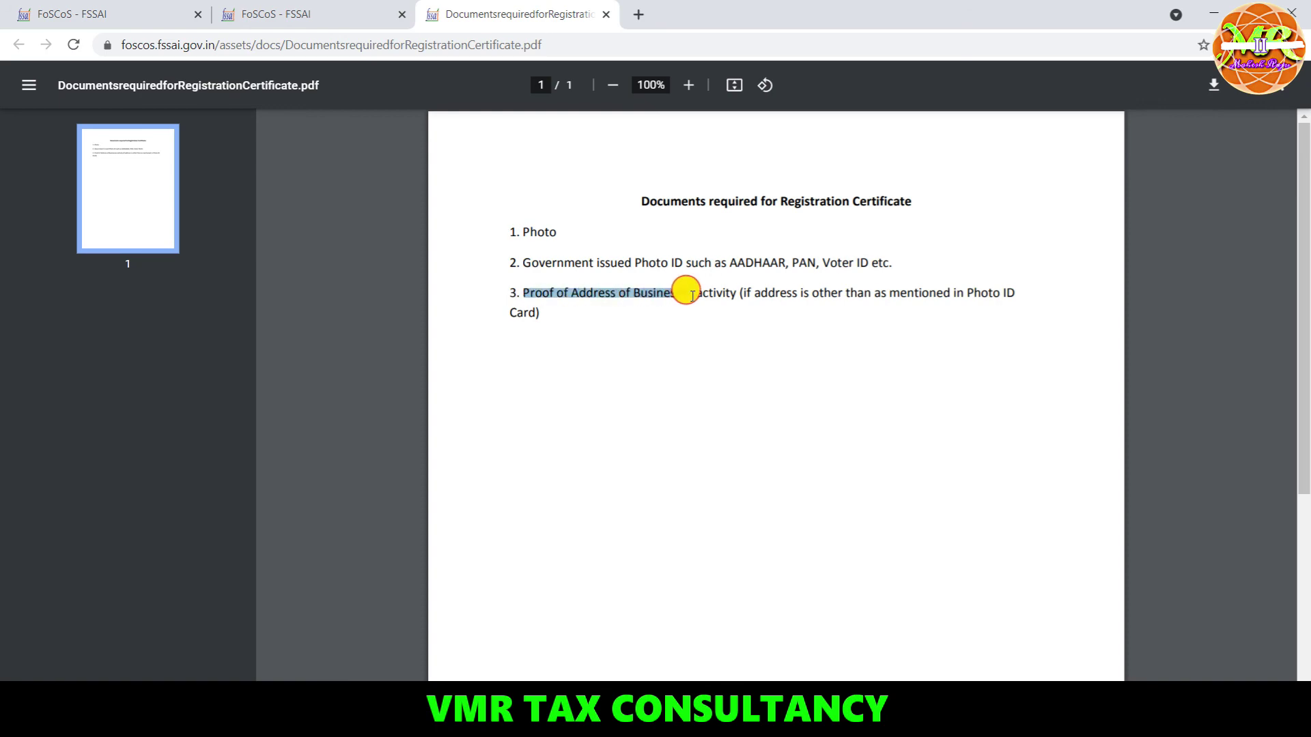
{"action": "left_click", "coordinate": [608, 14]}
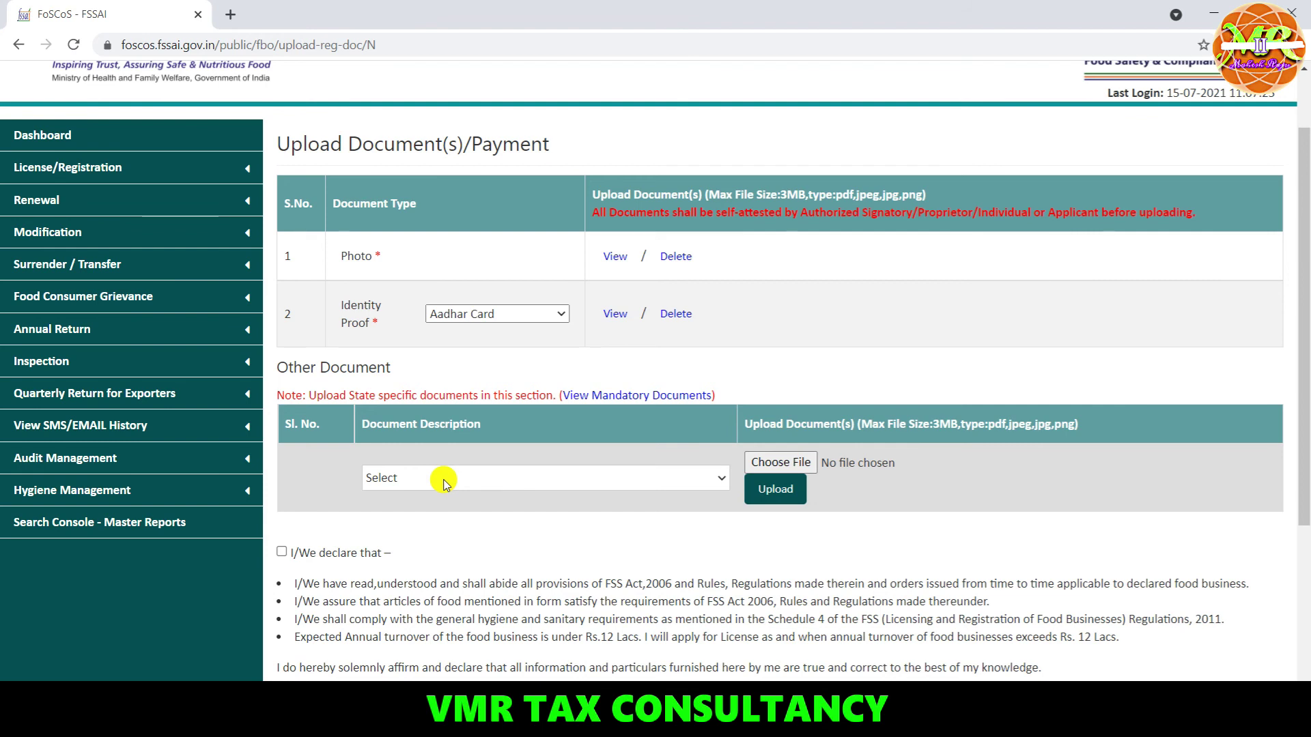
- Add a Proof of Premises document under Document Description
{"action": "left_click", "coordinate": [444, 479]}
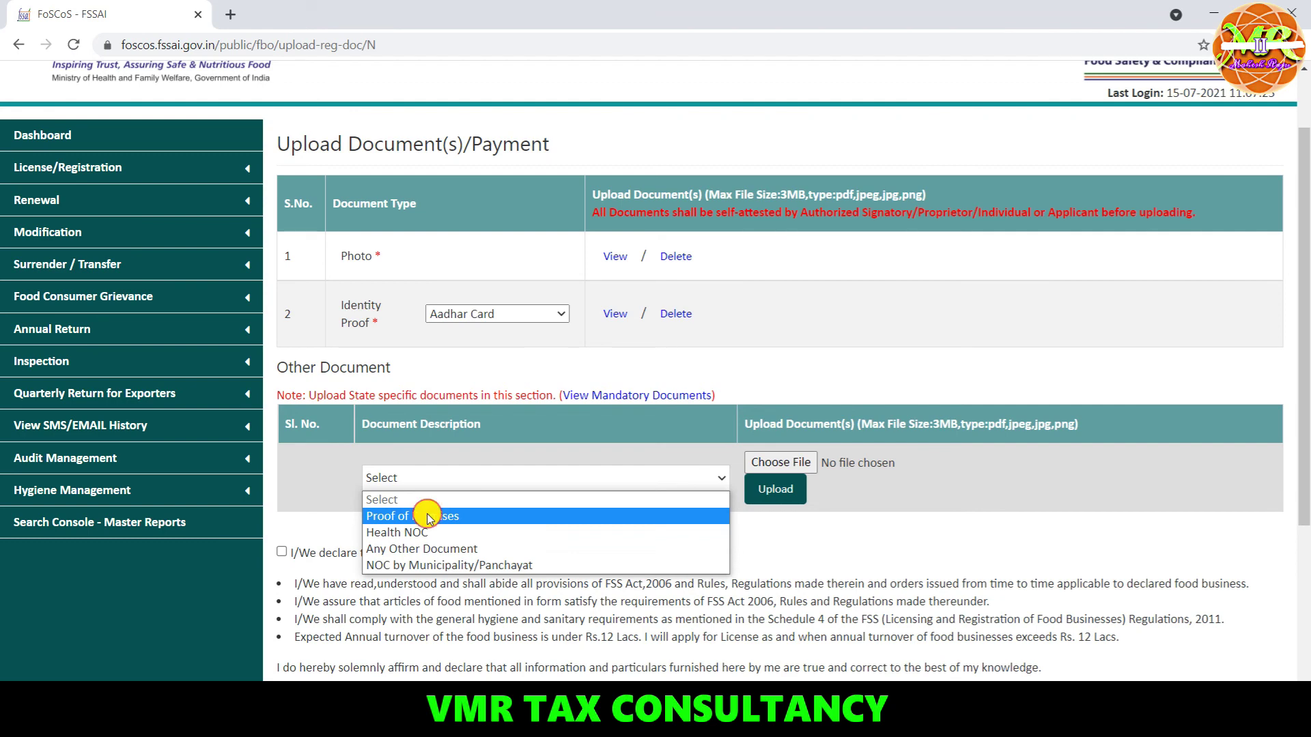
{"action": "left_click", "coordinate": [429, 516]}
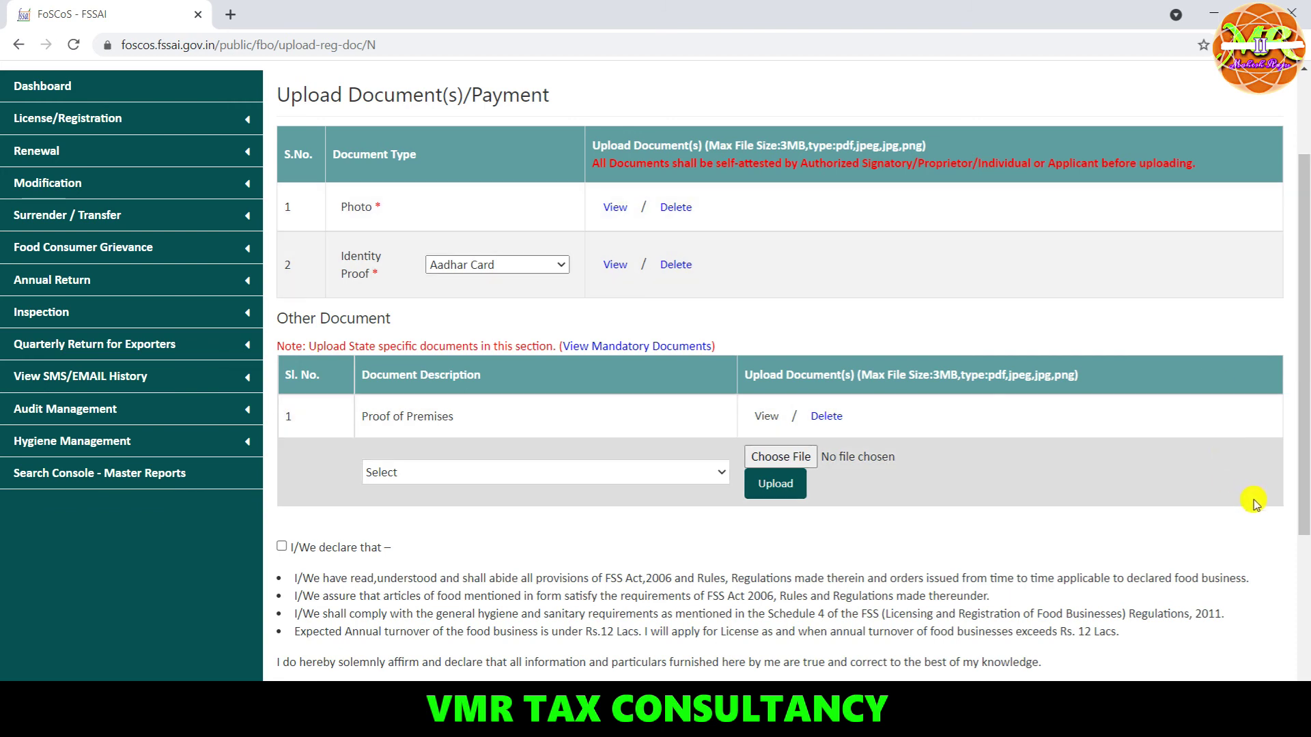
{"action": "scroll", "coordinate": [728, 544], "scroll_direction": "down", "scroll_amount": 2}
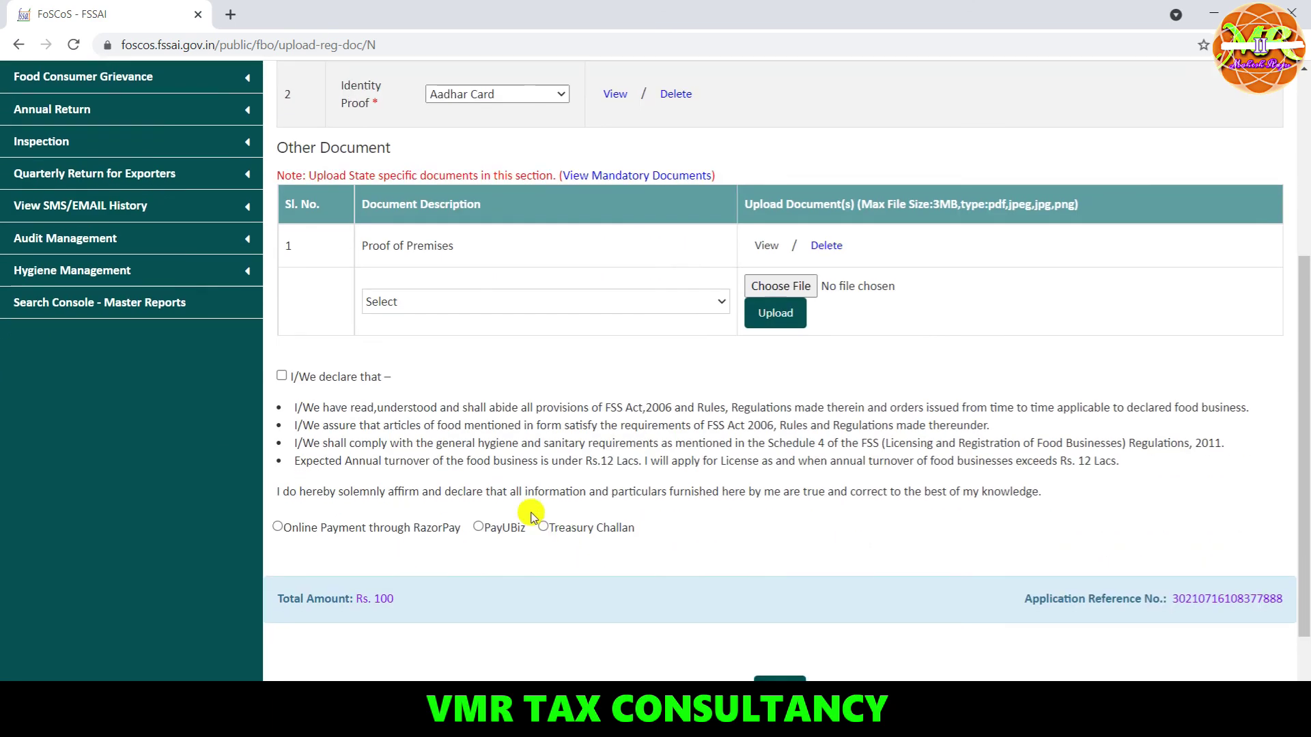
- Accept the I/We declare declaration and choose Online Payment through RazorPay
{"action": "left_click", "coordinate": [282, 377]}
{"action": "scroll", "coordinate": [284, 380], "scroll_direction": "down", "scroll_amount": 1}
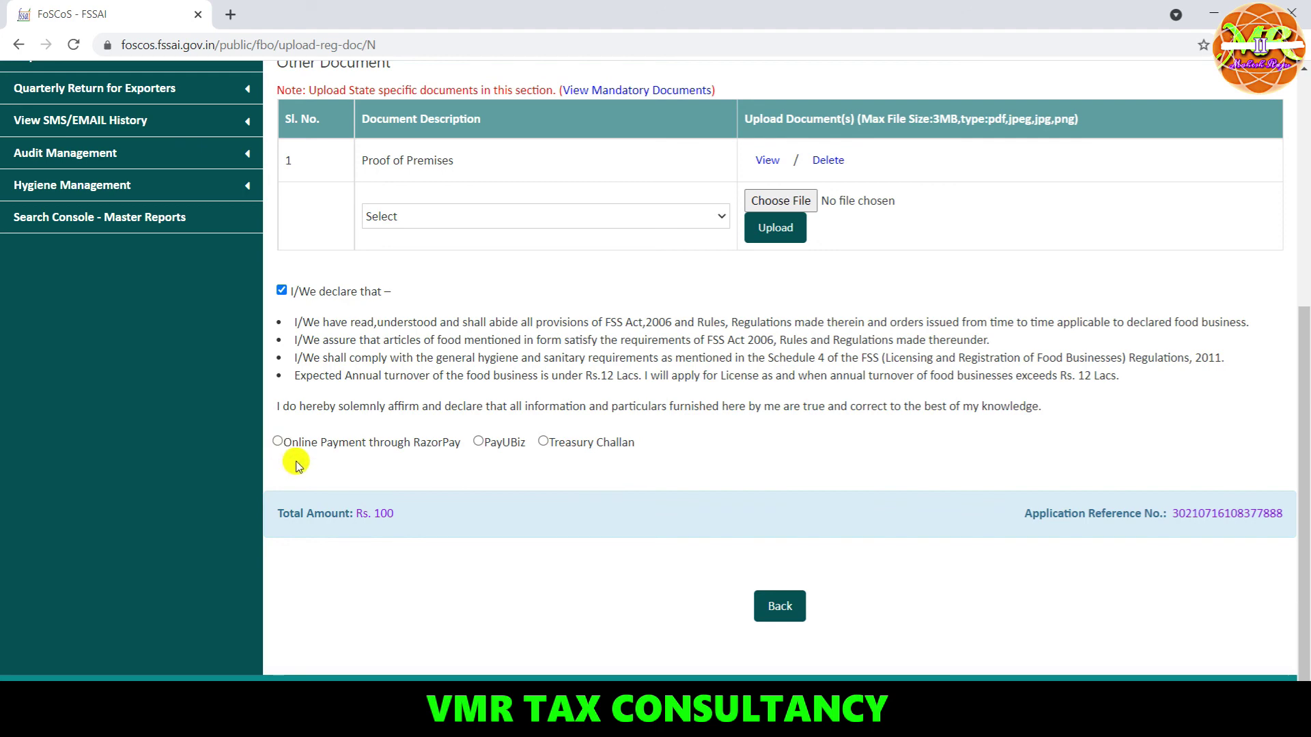
{"action": "left_click", "coordinate": [277, 442]}
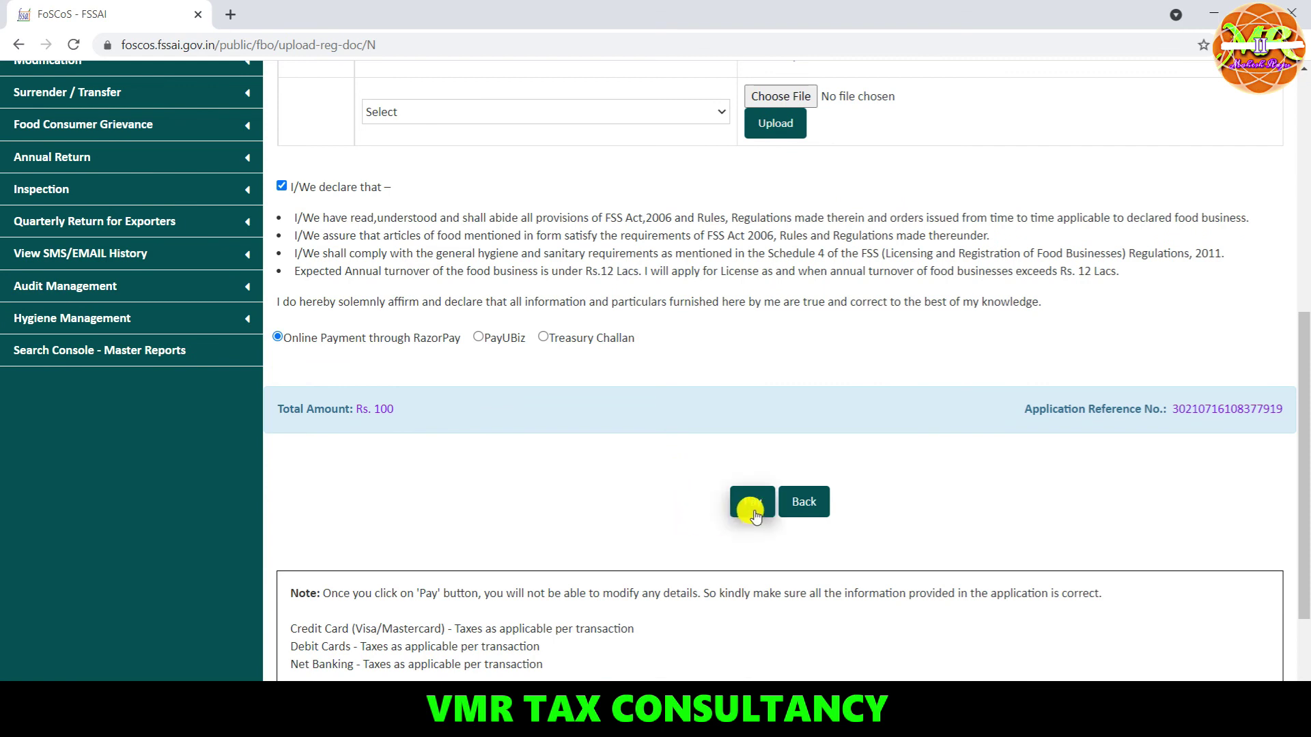
- Pay the Rs. 100 fee by card on the Razorpay page
{"action": "left_click", "coordinate": [752, 505]}
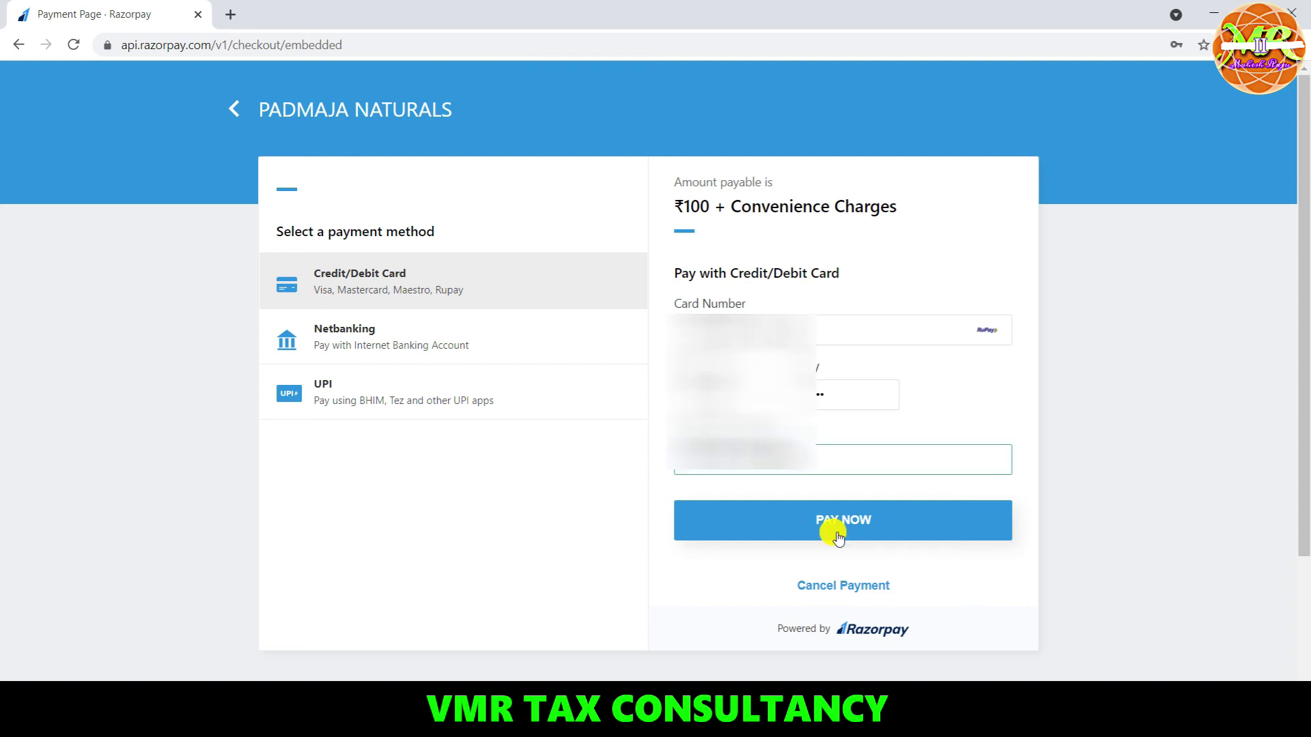
{"action": "left_click", "coordinate": [838, 537]}
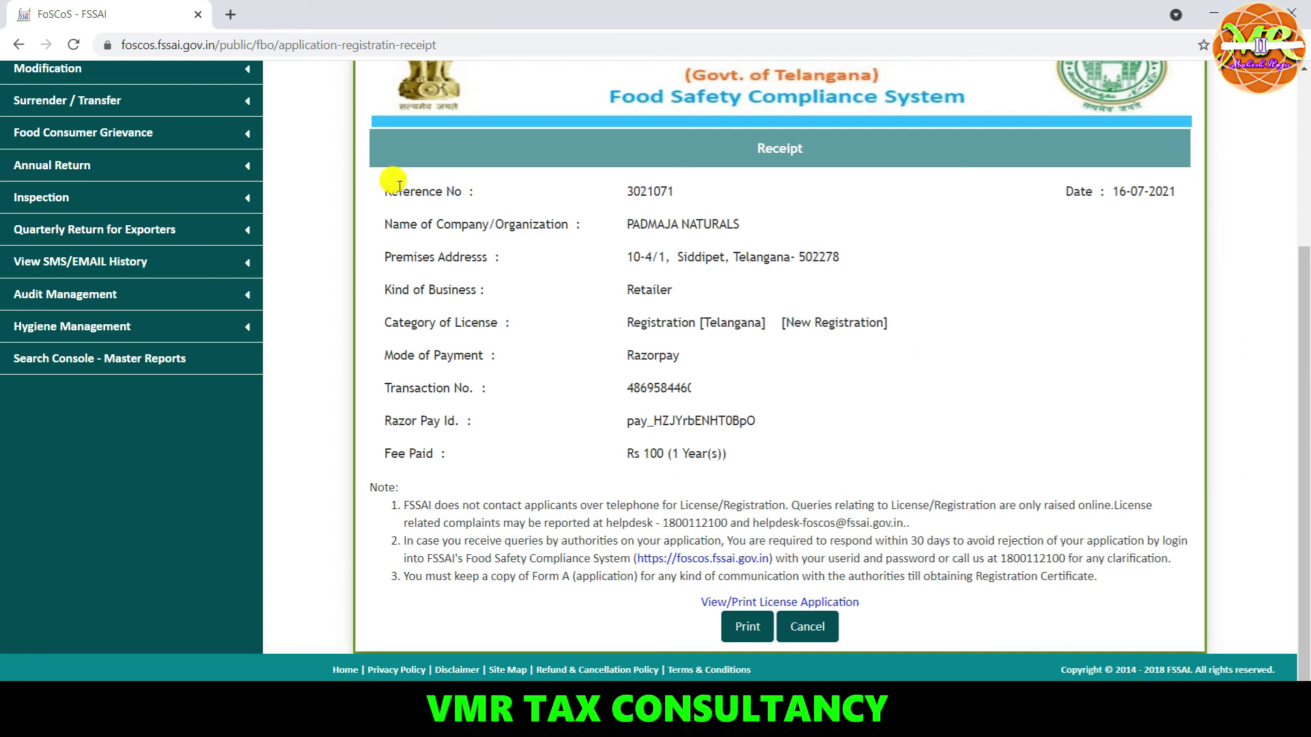
- From the receipt, go to the FoSCoS portal and view the Stage 1: Processing to be initiated status
{"action": "left_click_drag", "start_coordinate": [380, 185], "coordinate": [467, 194]}
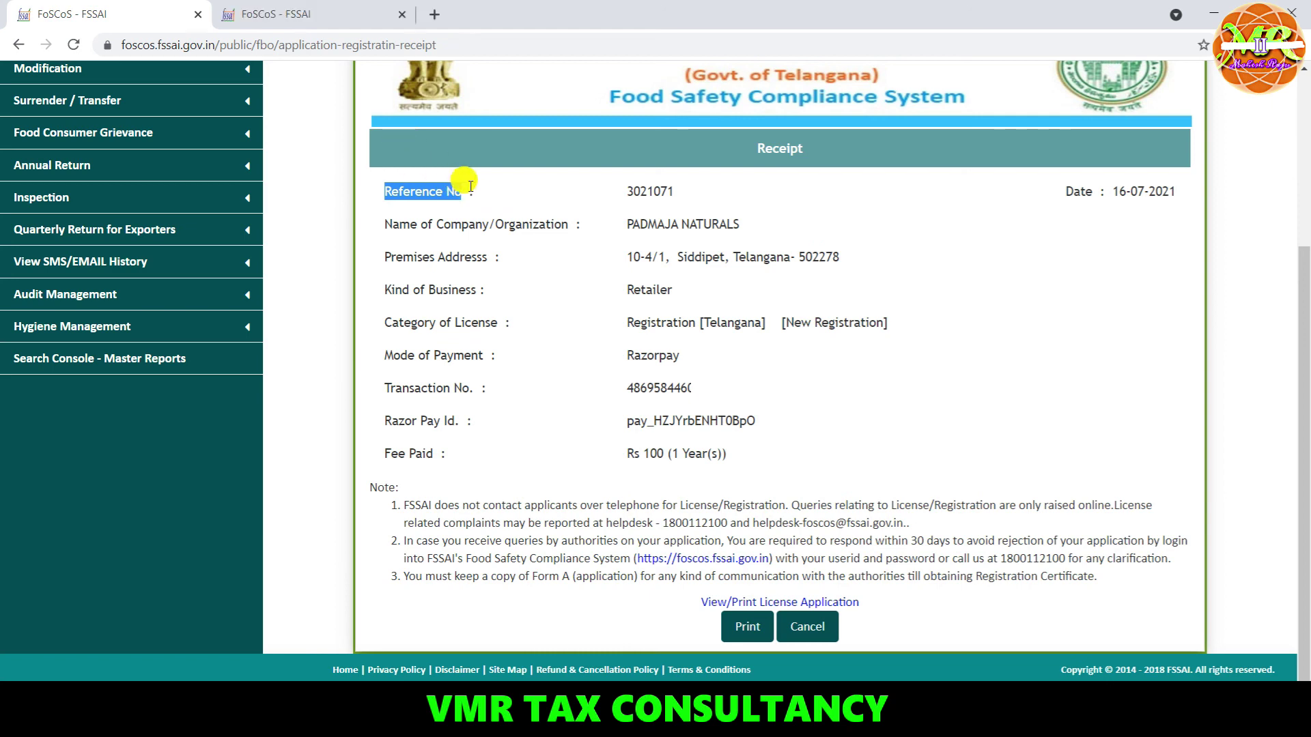
{"action": "left_click", "coordinate": [272, 6]}
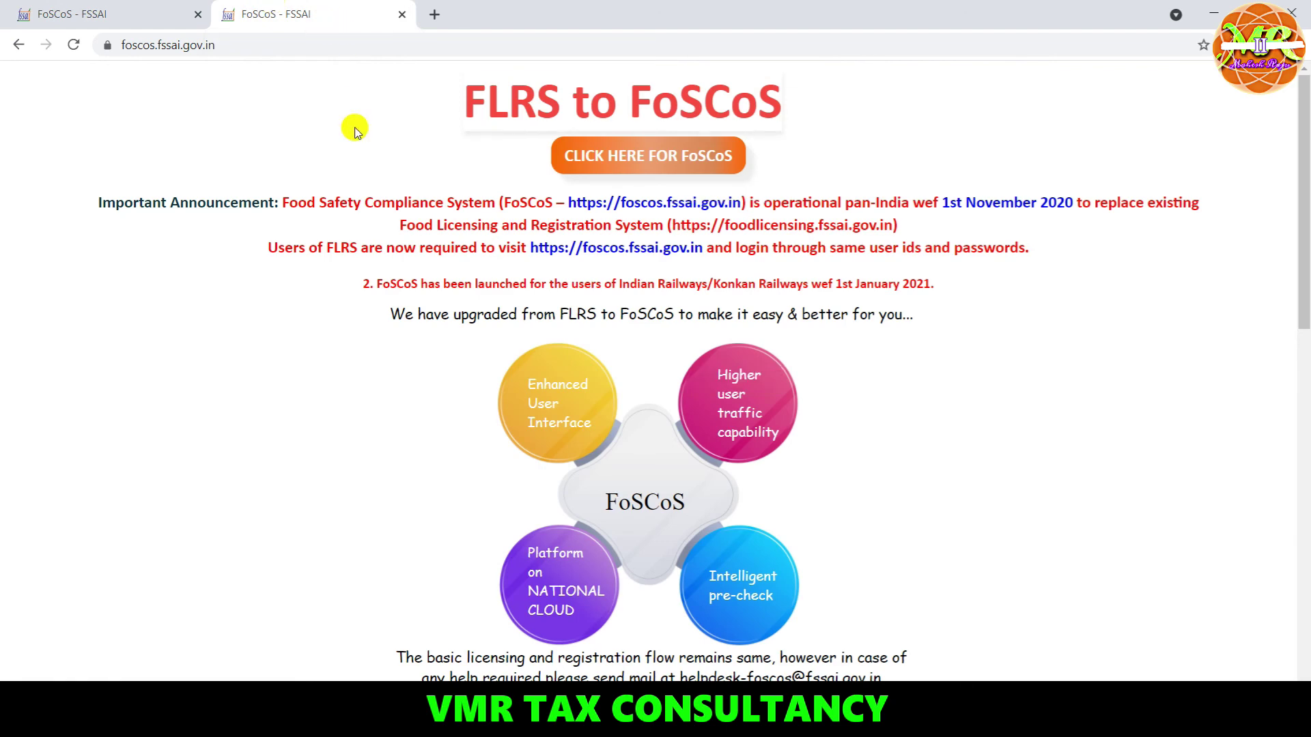
{"action": "left_click", "coordinate": [630, 160]}
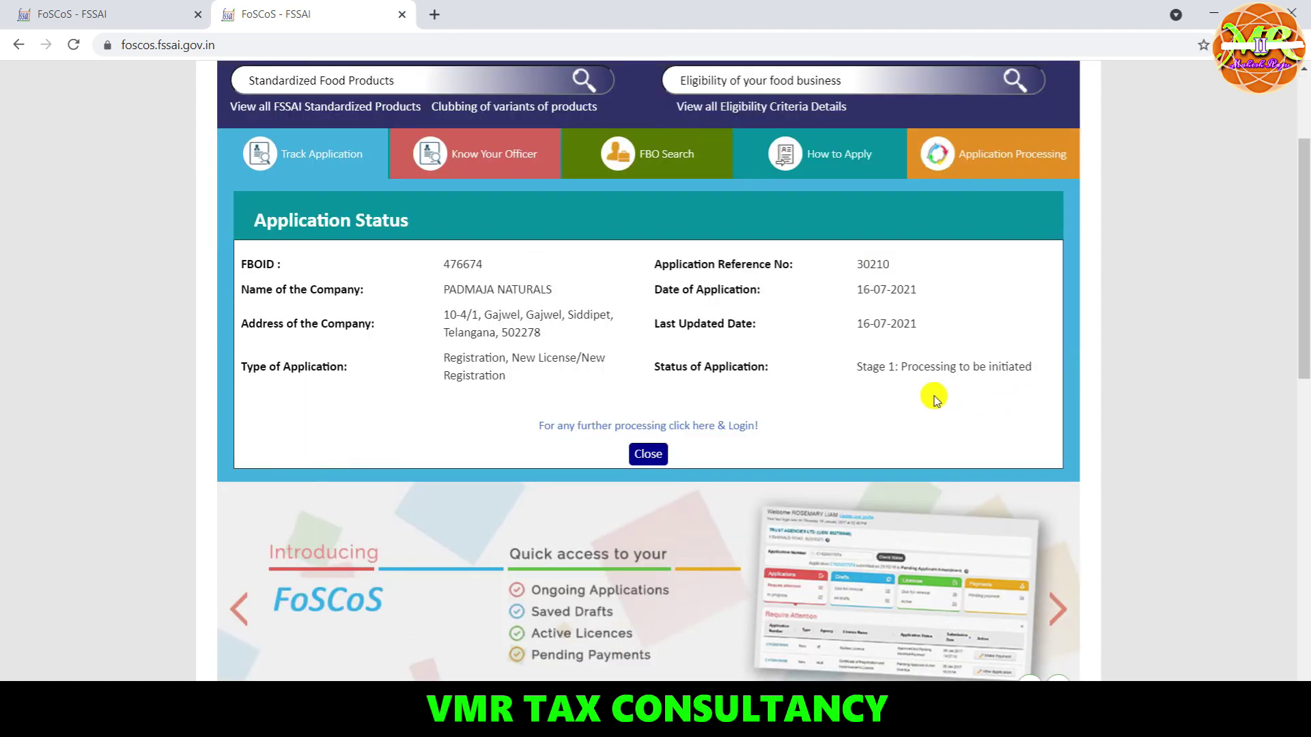
{"action": "left_click_drag", "start_coordinate": [907, 367], "coordinate": [1027, 414]}
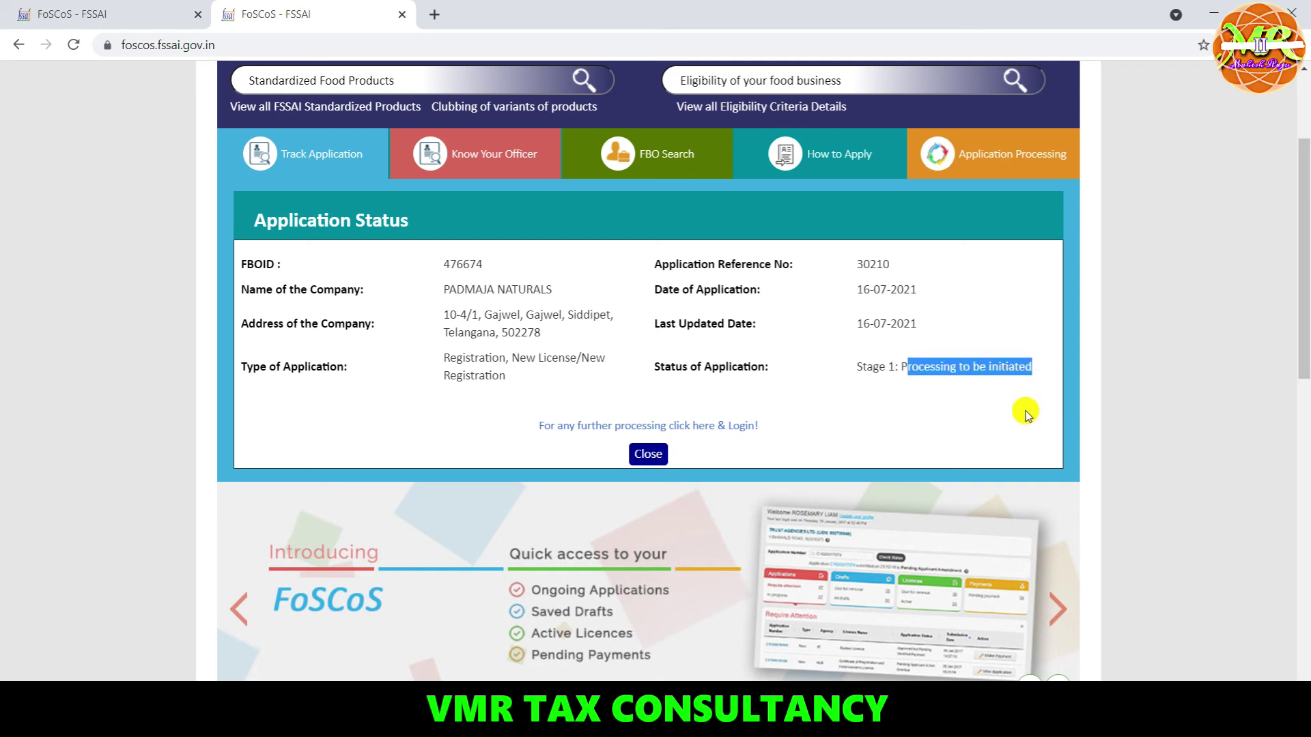